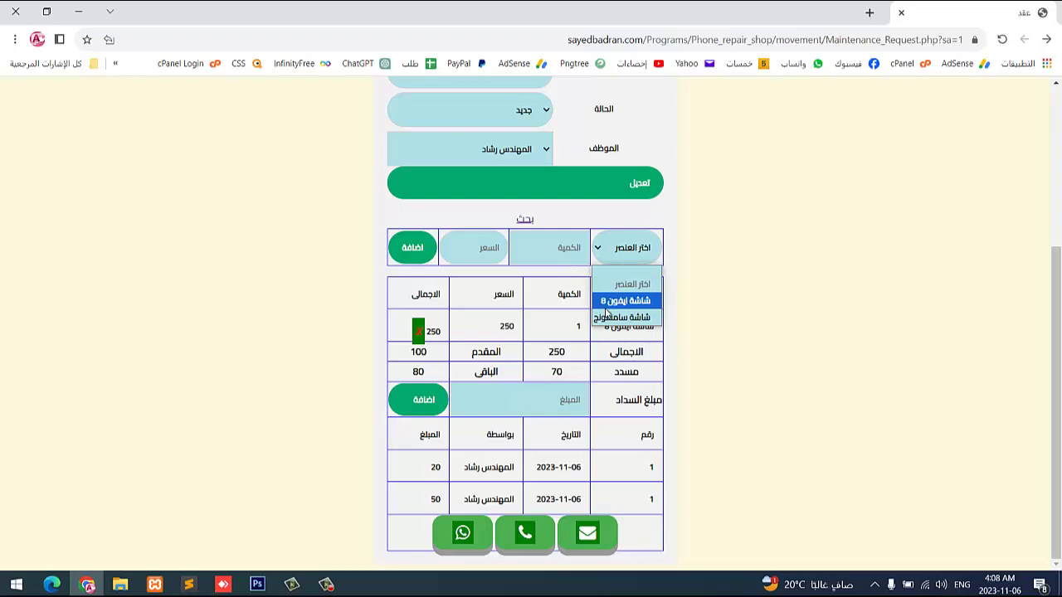
Add a شاشة ايفون 8 item with quantity 1 and price 200 to the maintenance request
click(548, 253)
text(10)
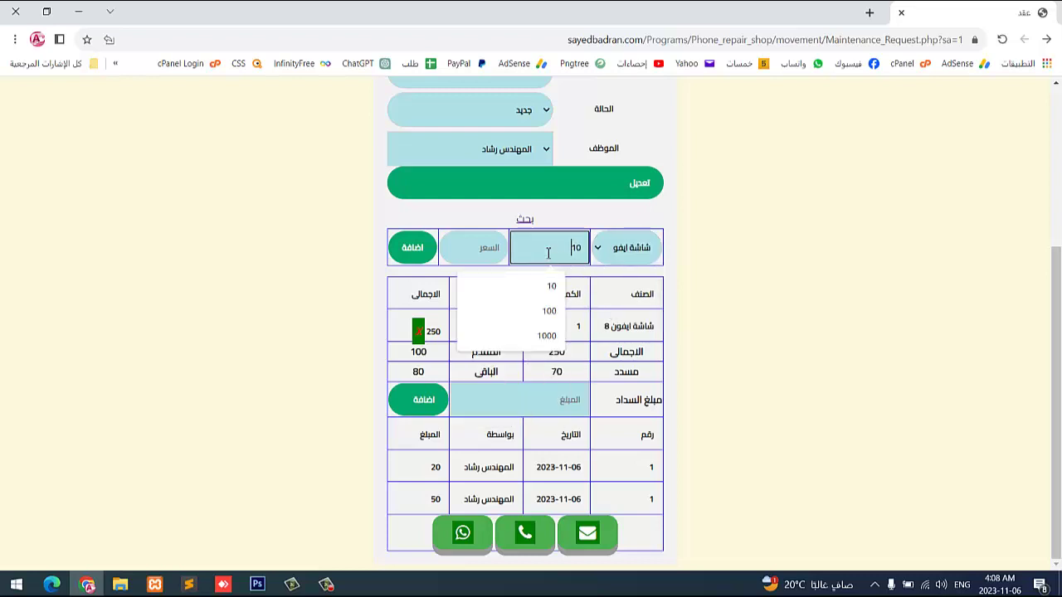
key(BackSpace)
key(BackSpace)
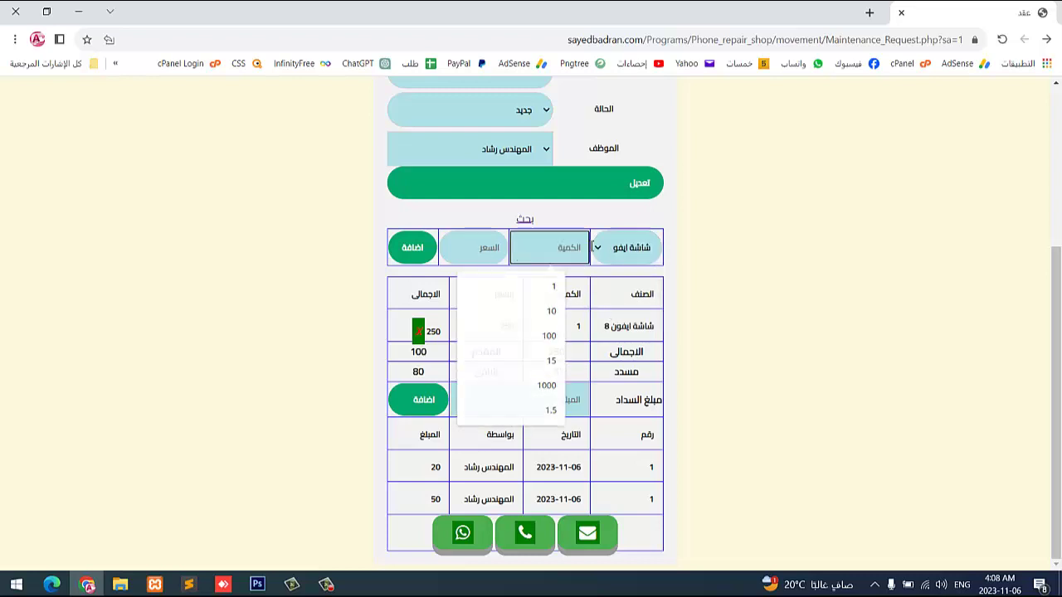
text(1)
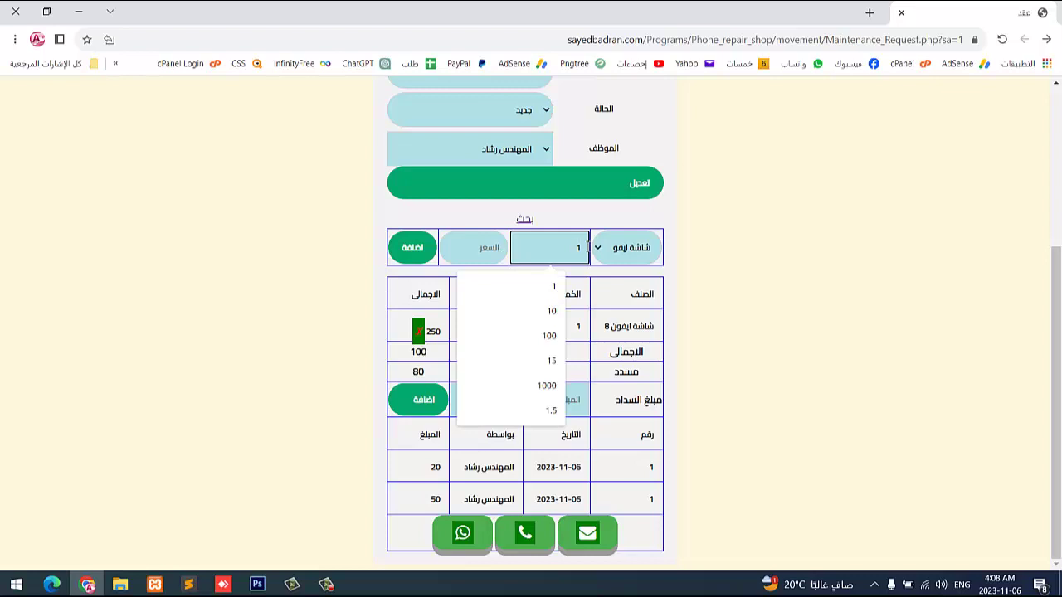
click(477, 250)
text(200)
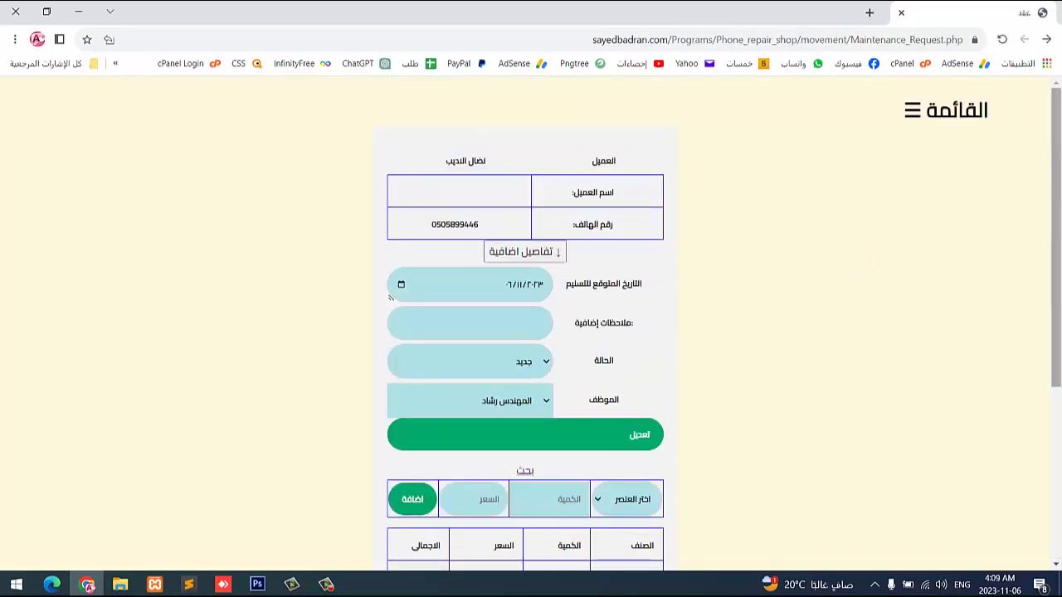
Change the maintenance request's status (الحالة) to بالصيانة and save the modification
click(954, 111)
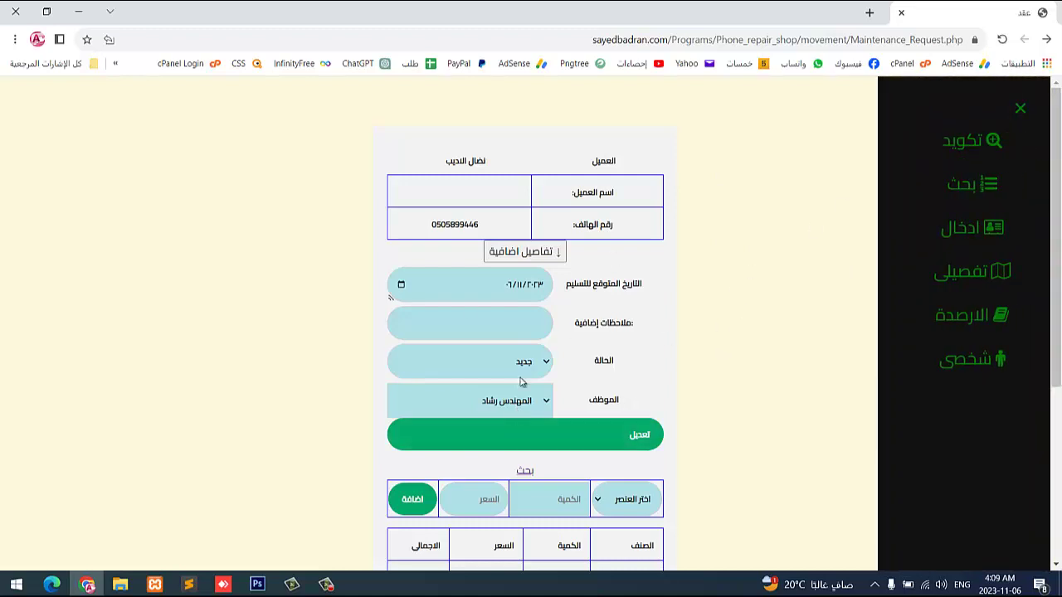
click(529, 351)
click(505, 415)
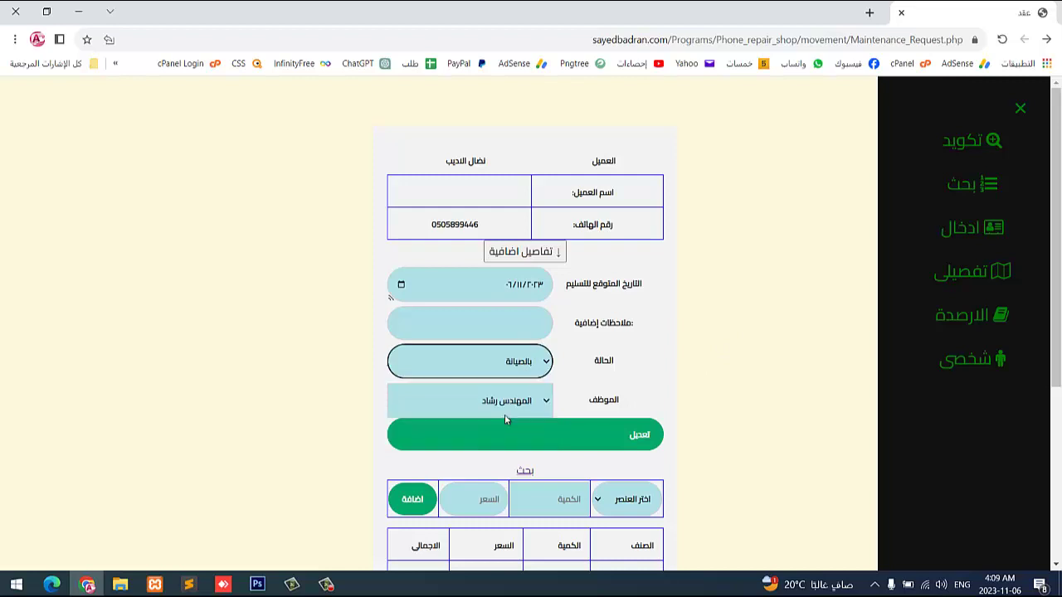
click(559, 438)
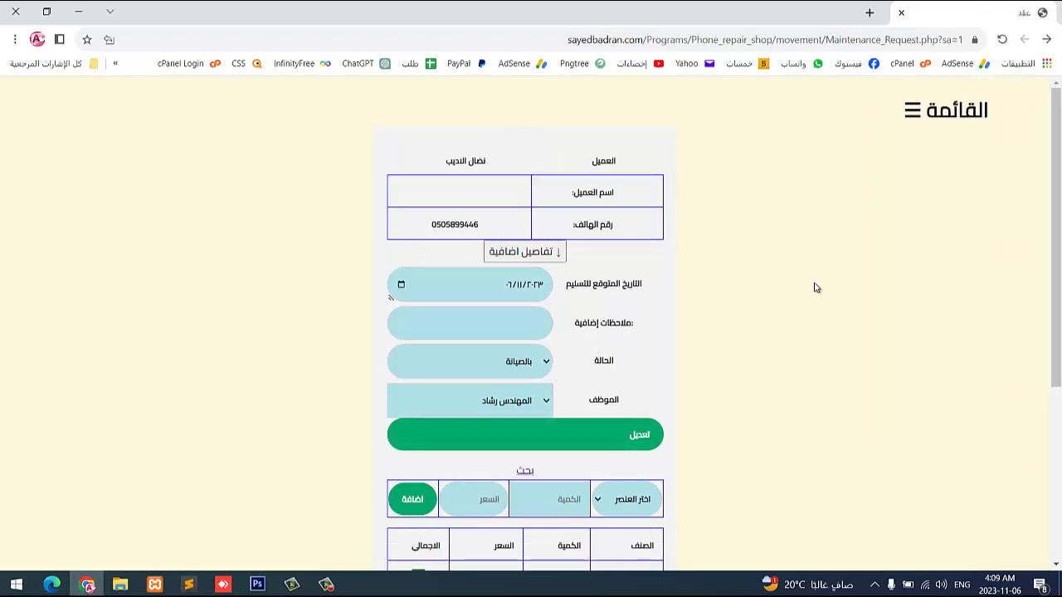
Share the maintenance request through WhatsApp and copy the repair request link from the prepared message
scroll(815, 288, down, 3)
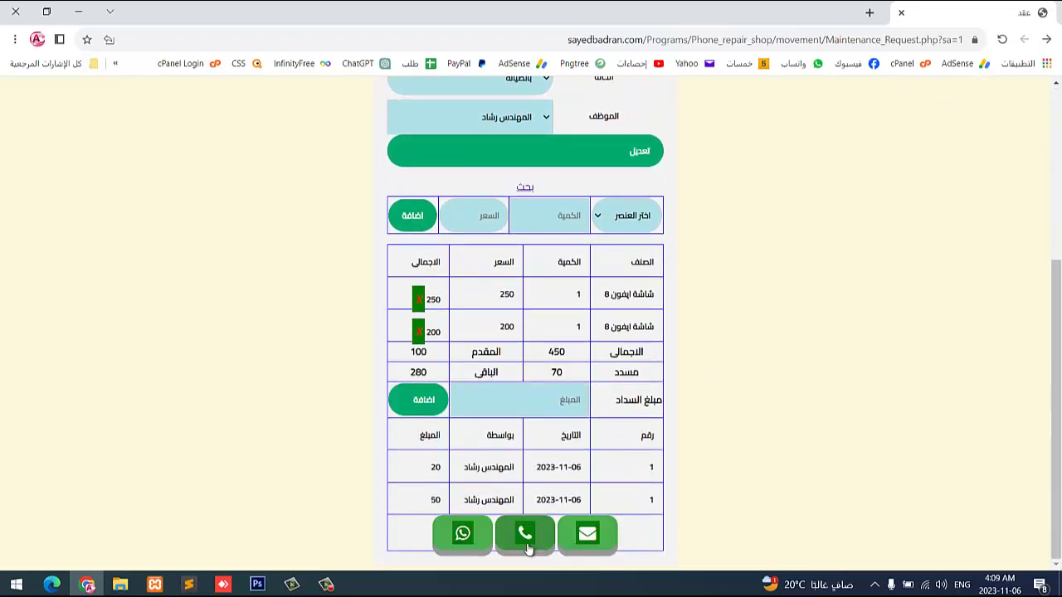
click(460, 551)
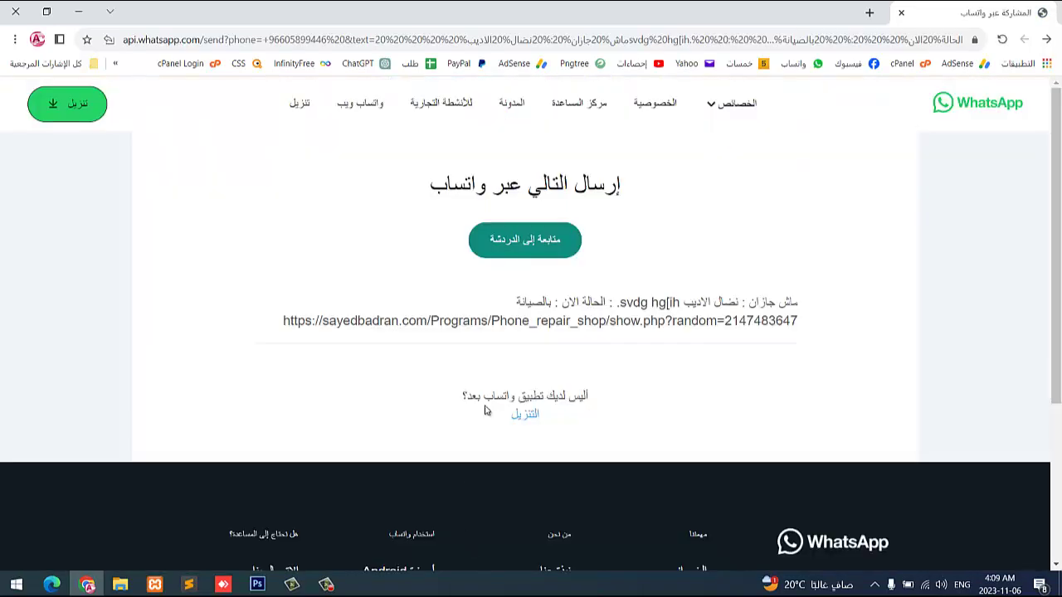
drag(794, 303, 513, 306)
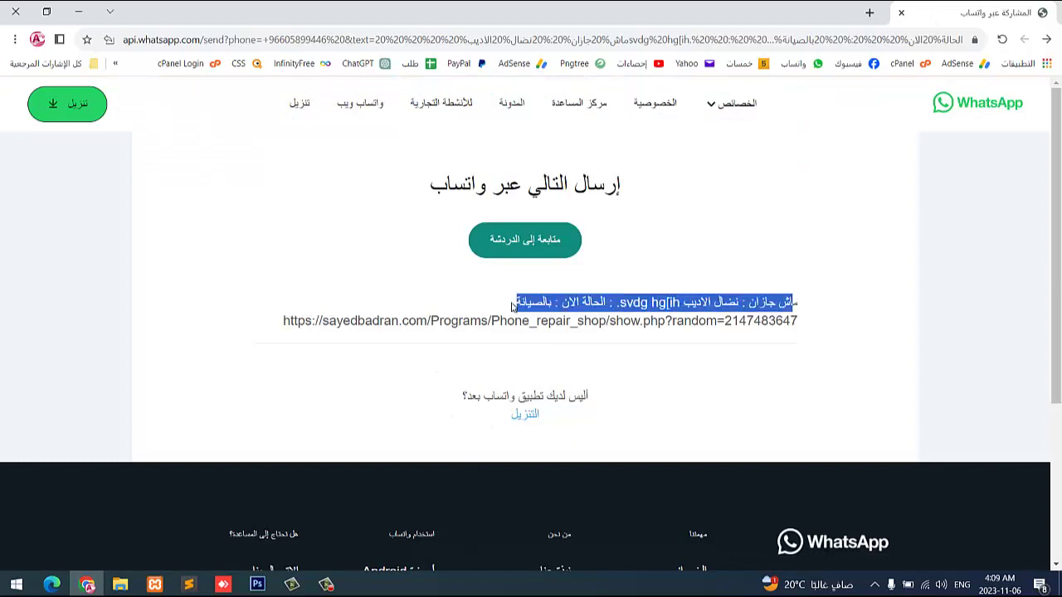
triple_click(531, 320)
double_click(531, 320)
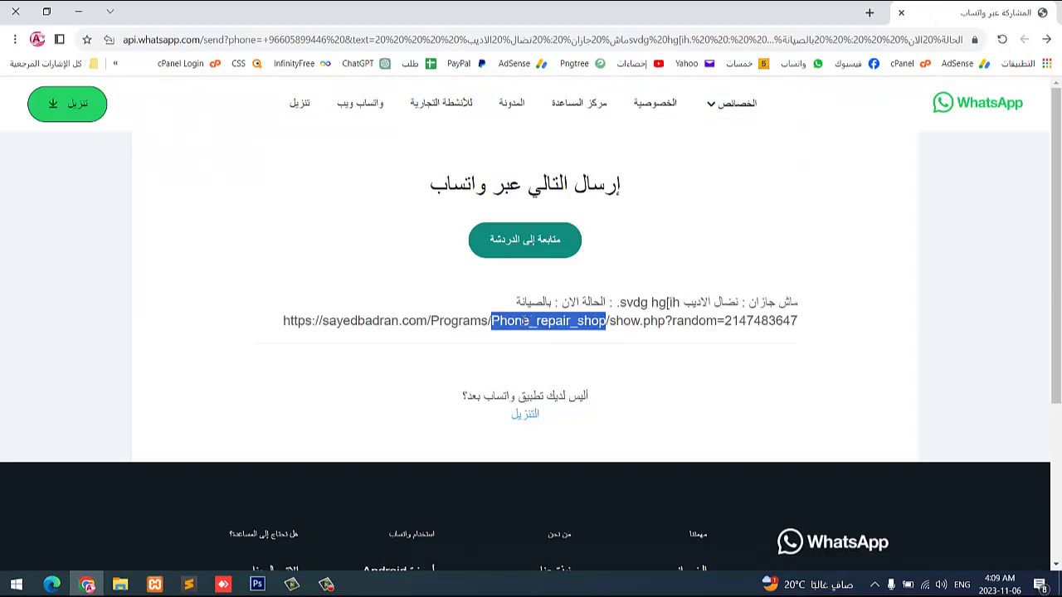
click(277, 326)
drag(276, 326, 850, 320)
key(ctrl+c)
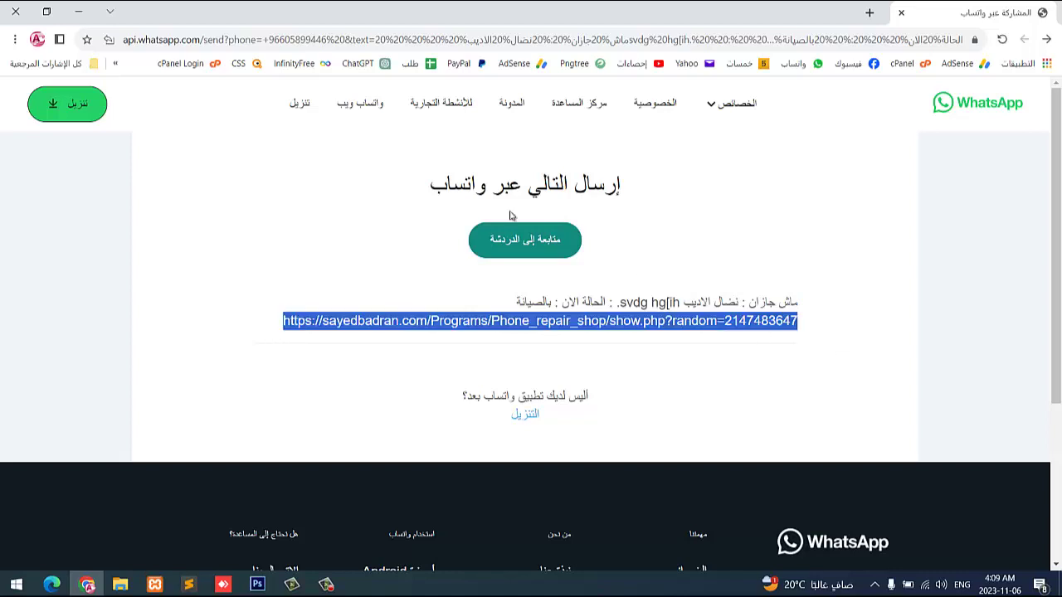
Open the copied request link in a new incognito window and review the customer's repair request page
click(15, 39)
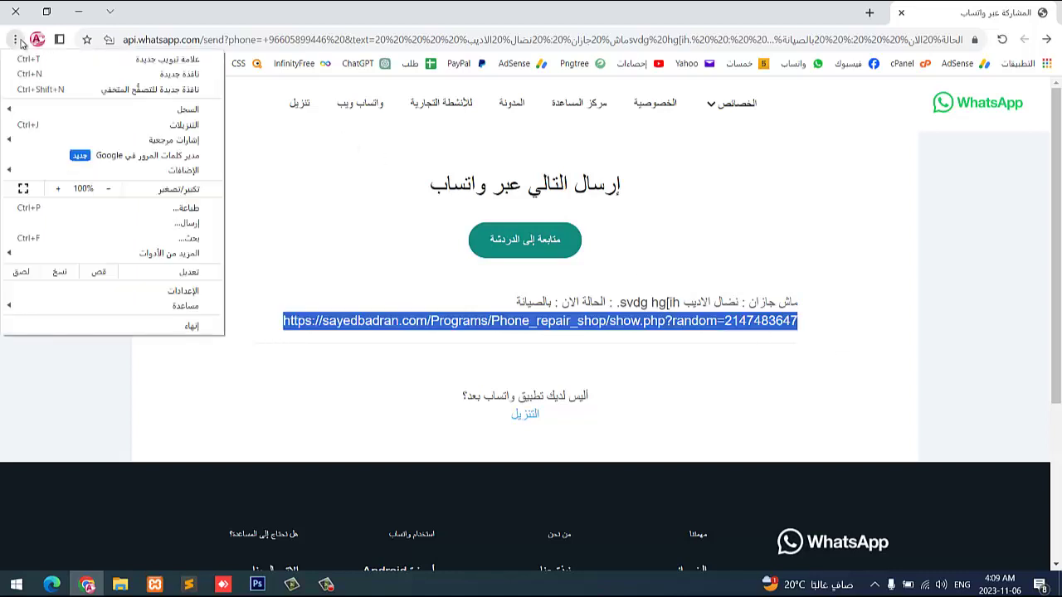
click(29, 89)
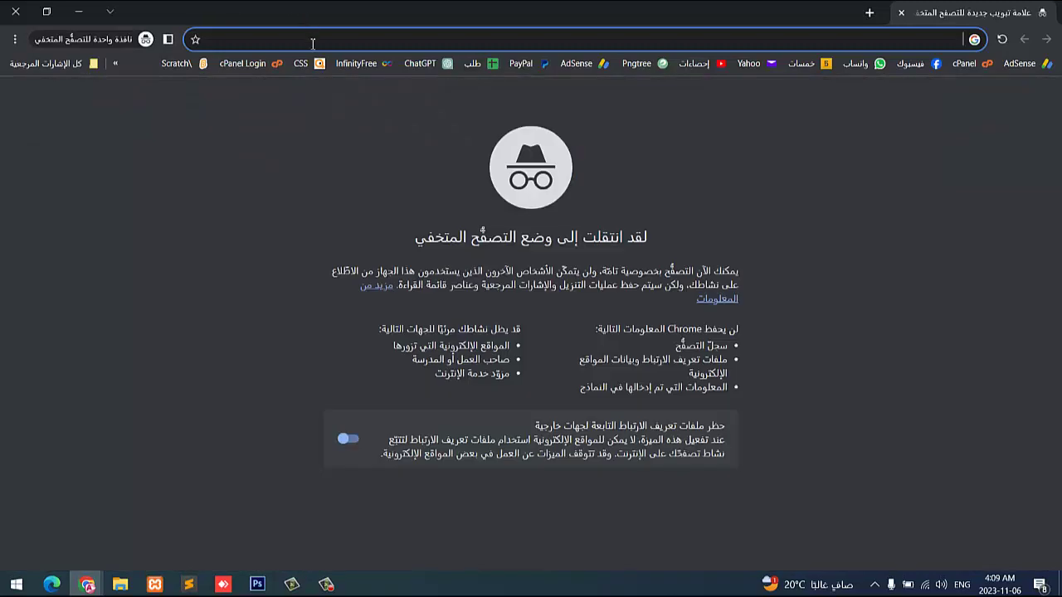
key(ctrl+v)
key(Return)
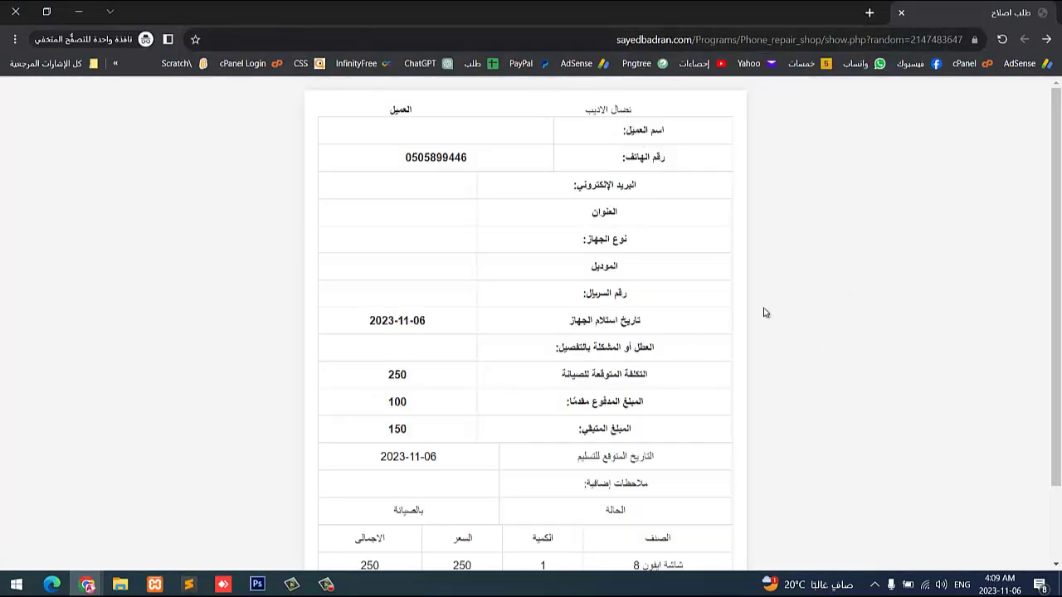
scroll(765, 312, down, 2)
double_click(542, 535)
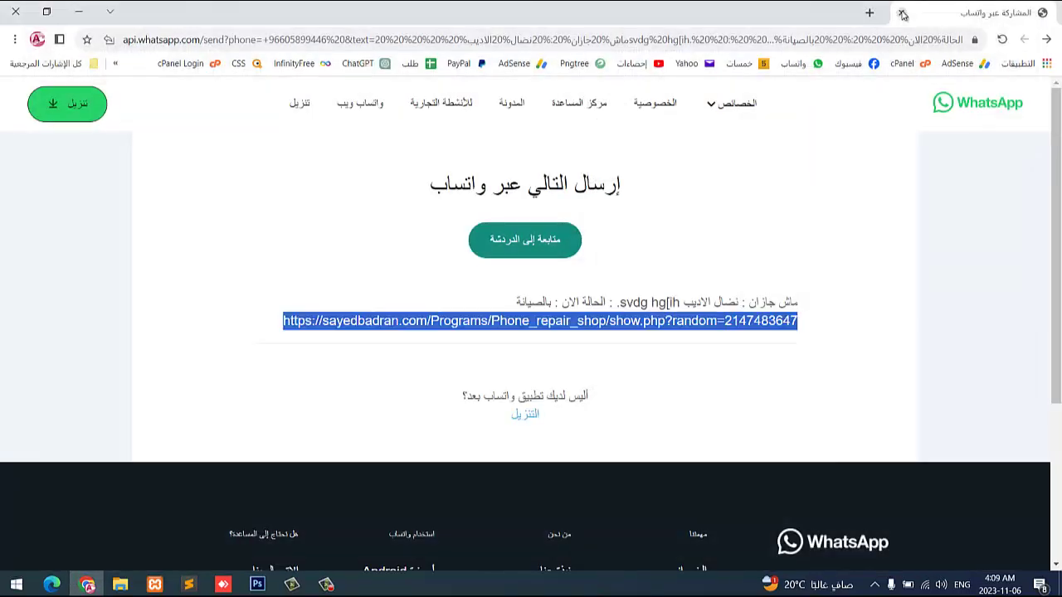
Record and save a customer receipt (قبض) of 250 for the customer محلات الو
click(1047, 38)
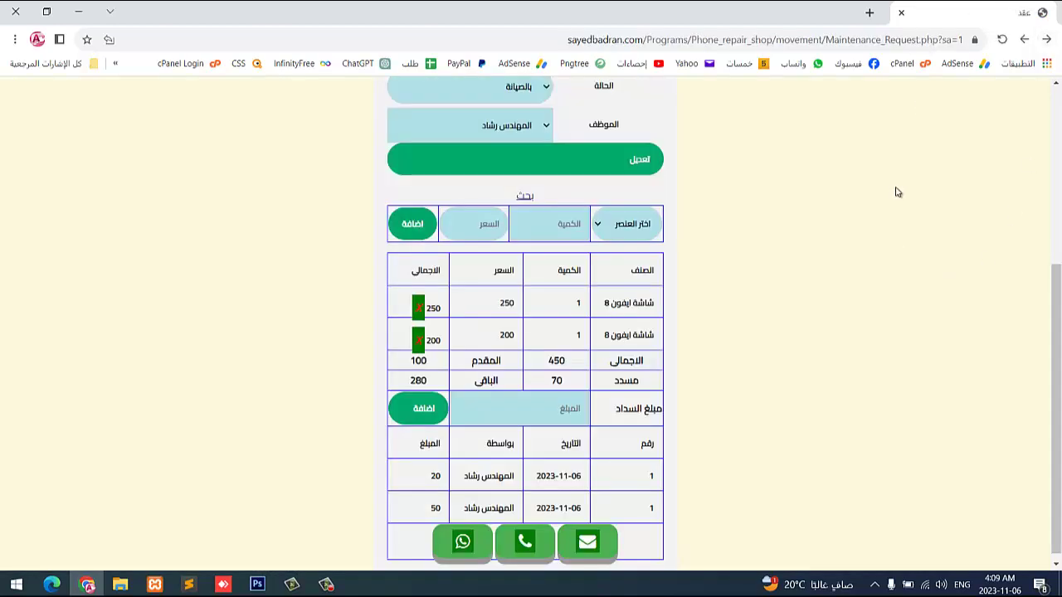
scroll(1055, 111, up, 4)
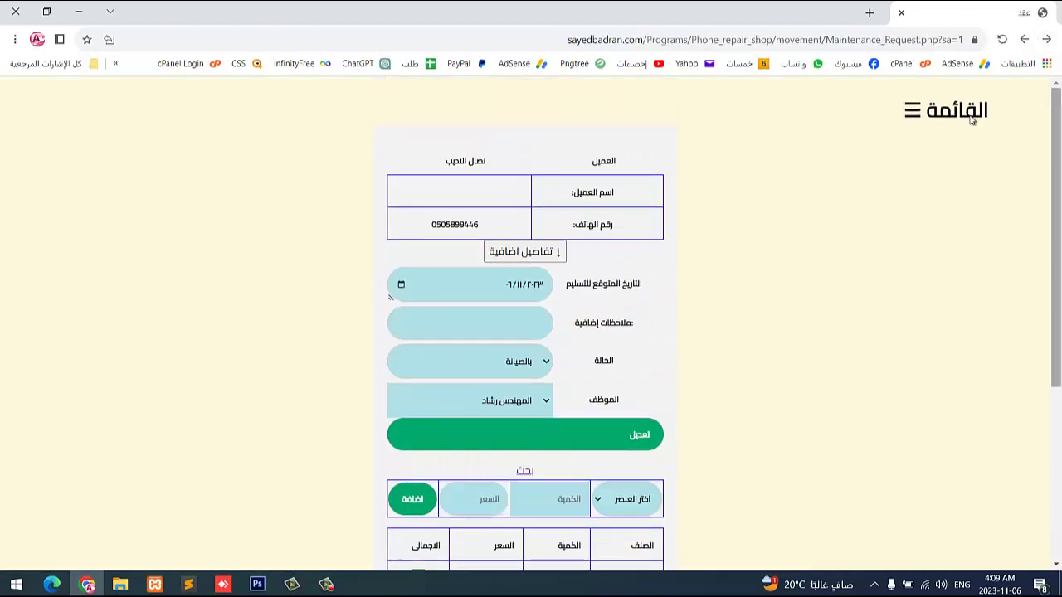
click(912, 112)
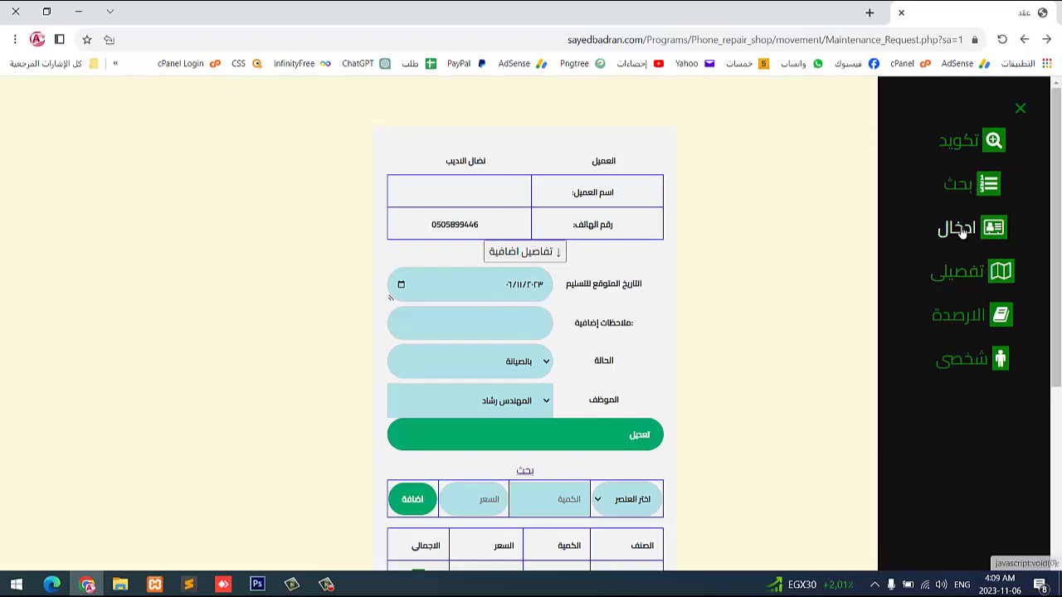
click(962, 233)
click(953, 451)
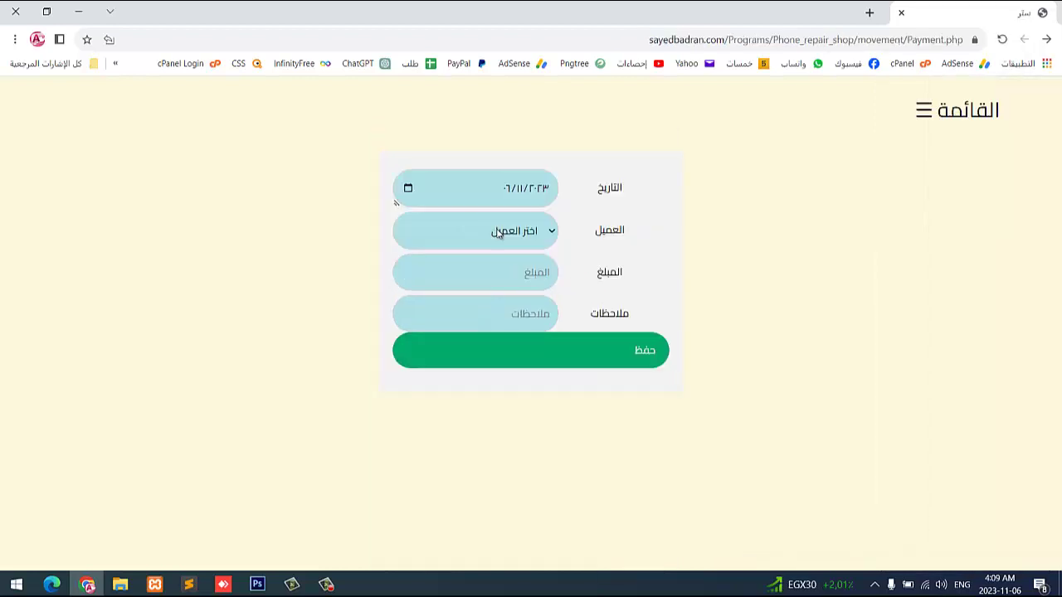
click(499, 232)
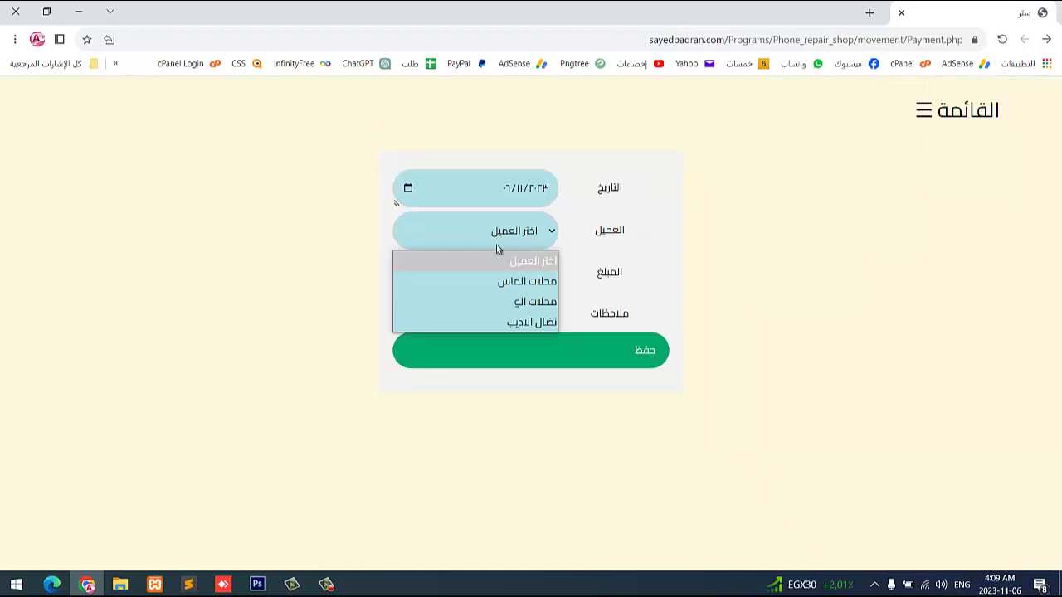
click(506, 304)
click(516, 283)
text(250)
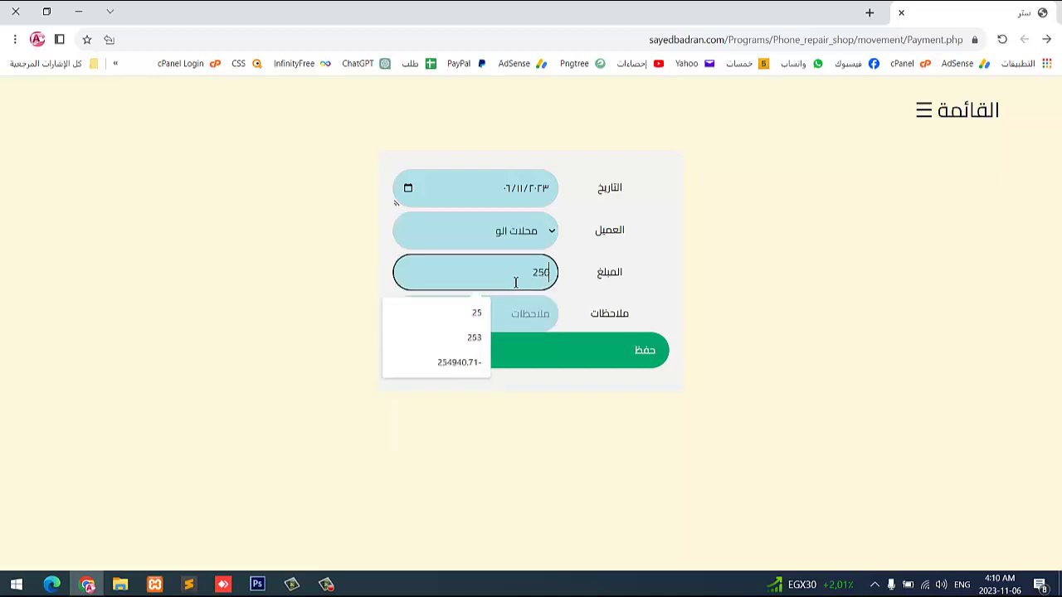
key(Return)
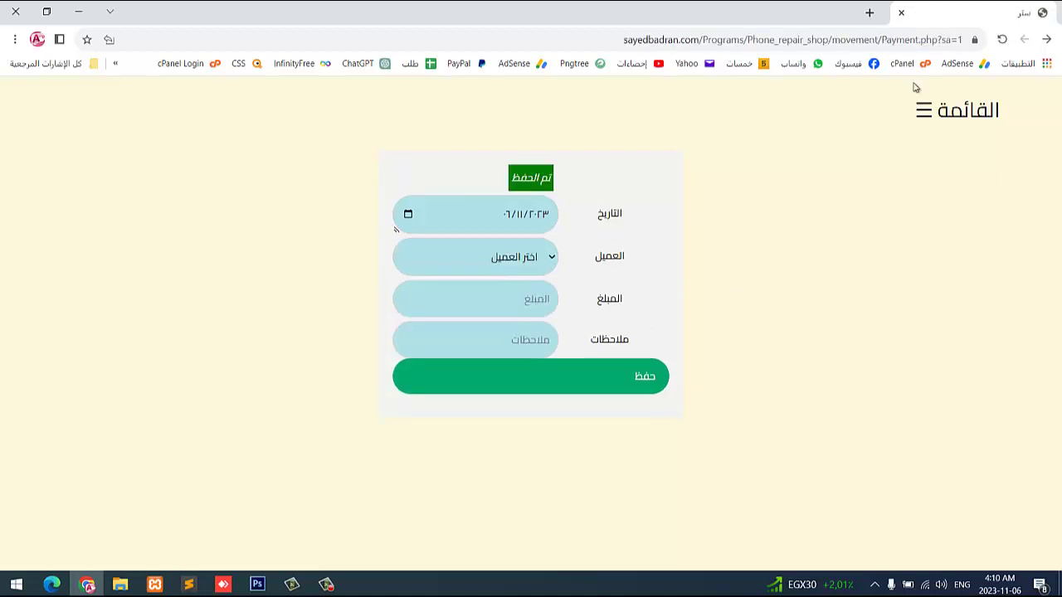
Record and save a supplier payment (صرف) of 30 for one of the listed suppliers
click(941, 121)
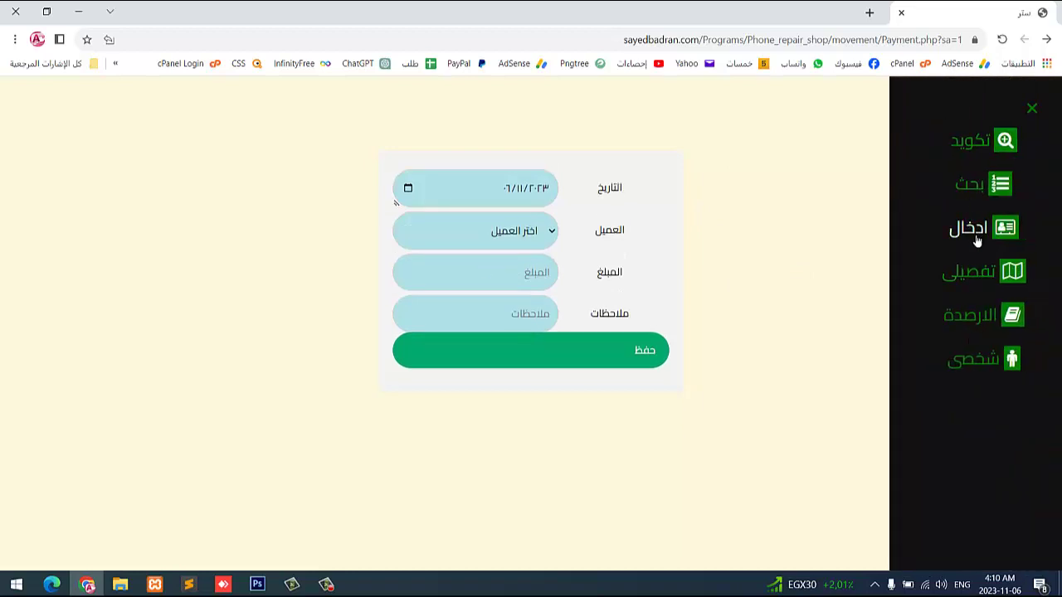
click(921, 226)
click(951, 499)
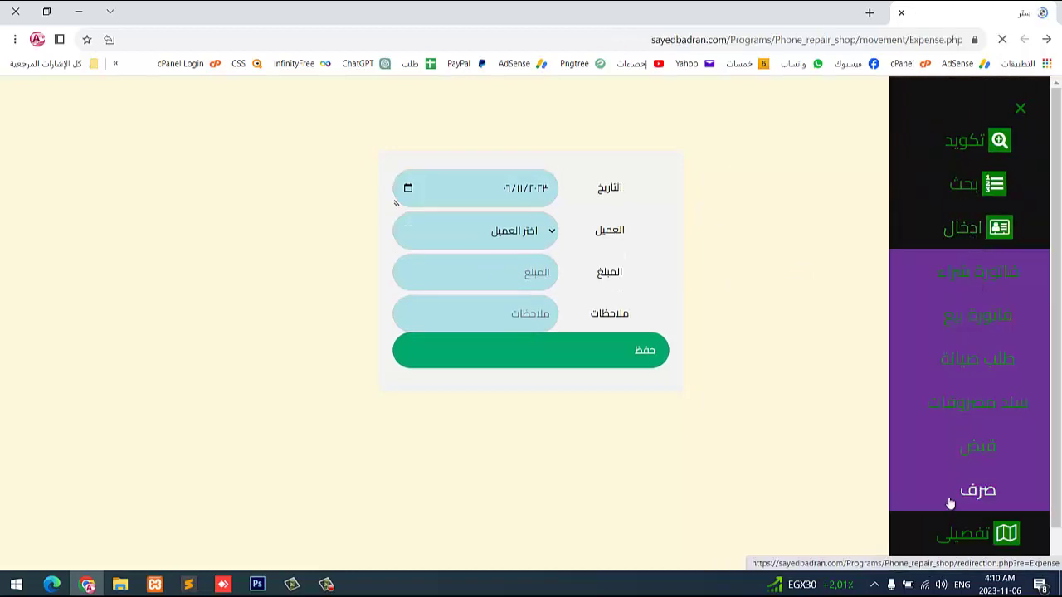
click(530, 241)
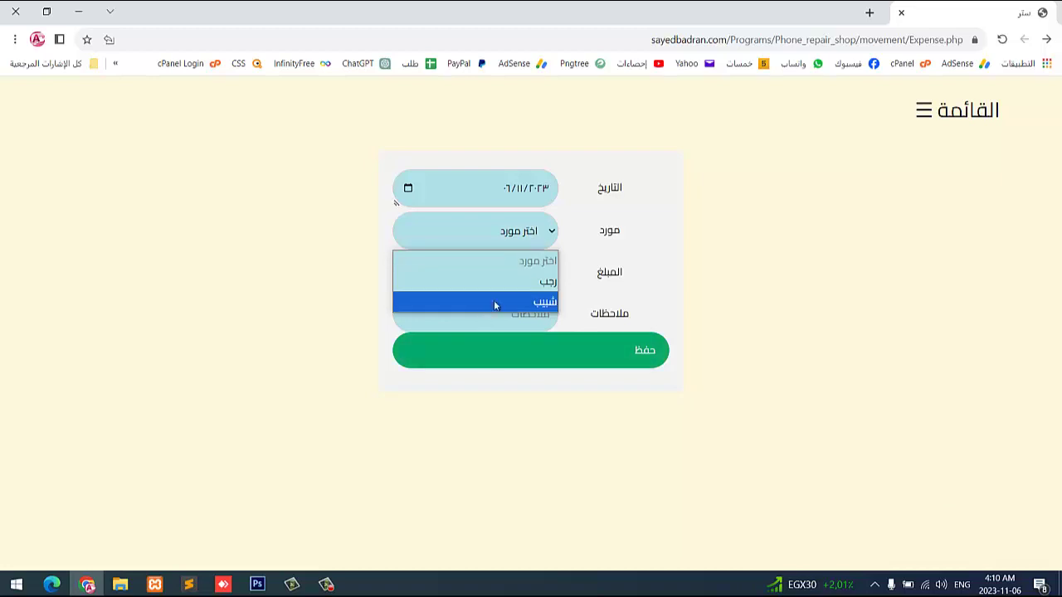
click(512, 282)
click(513, 282)
text(30)
key(Return)
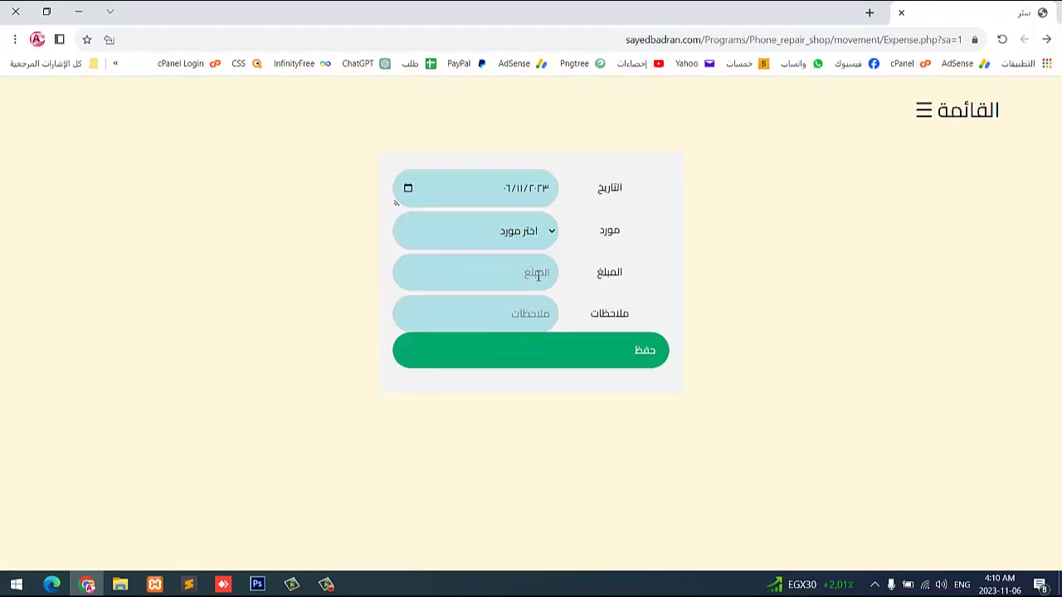
click(538, 277)
Open the detailed daily report (اليومية) to view the day's transactions
click(931, 111)
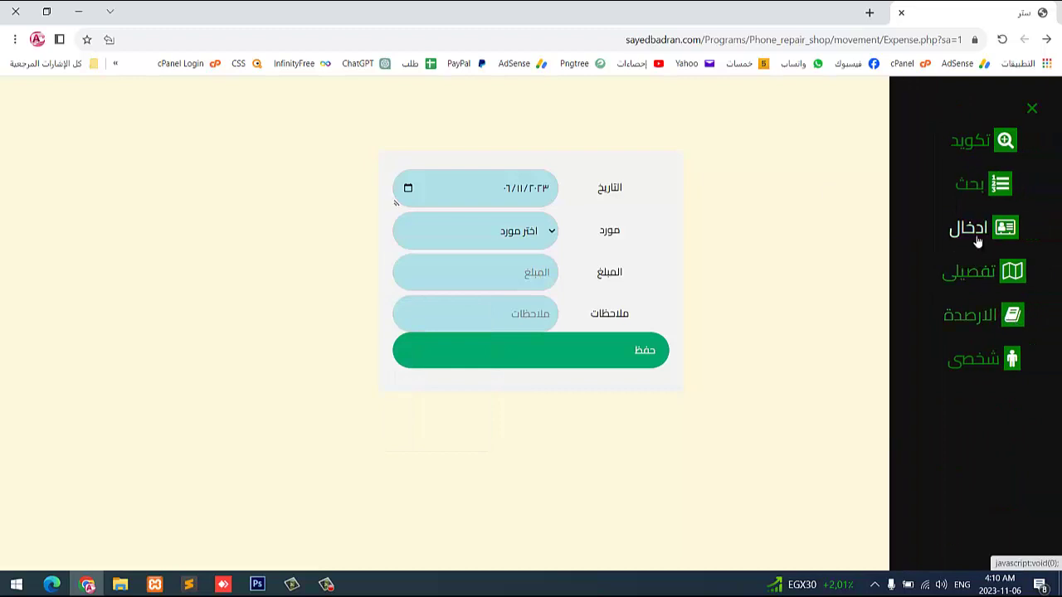
click(977, 239)
click(978, 239)
click(976, 263)
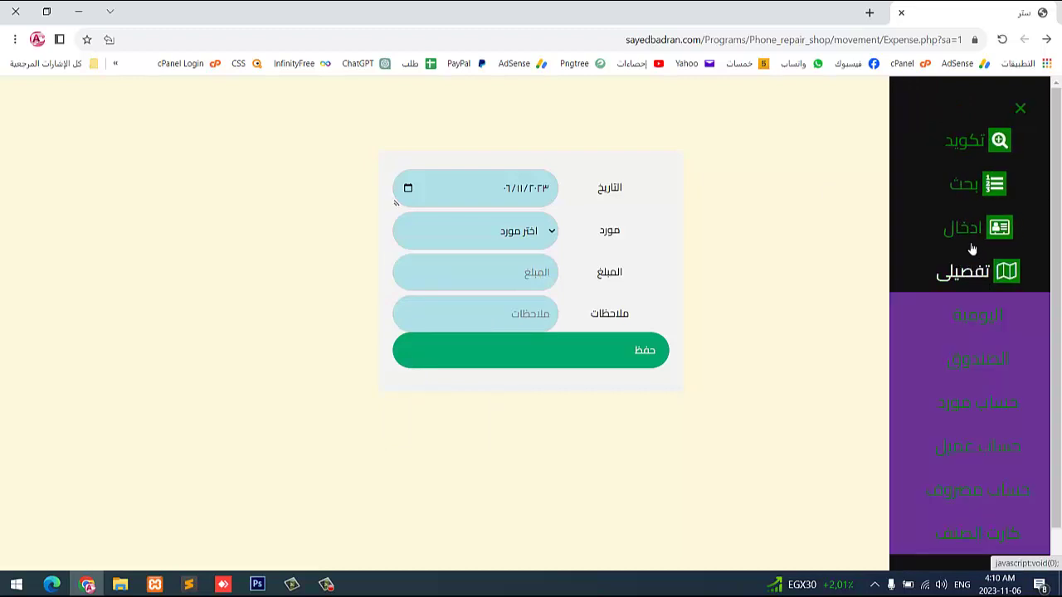
click(973, 315)
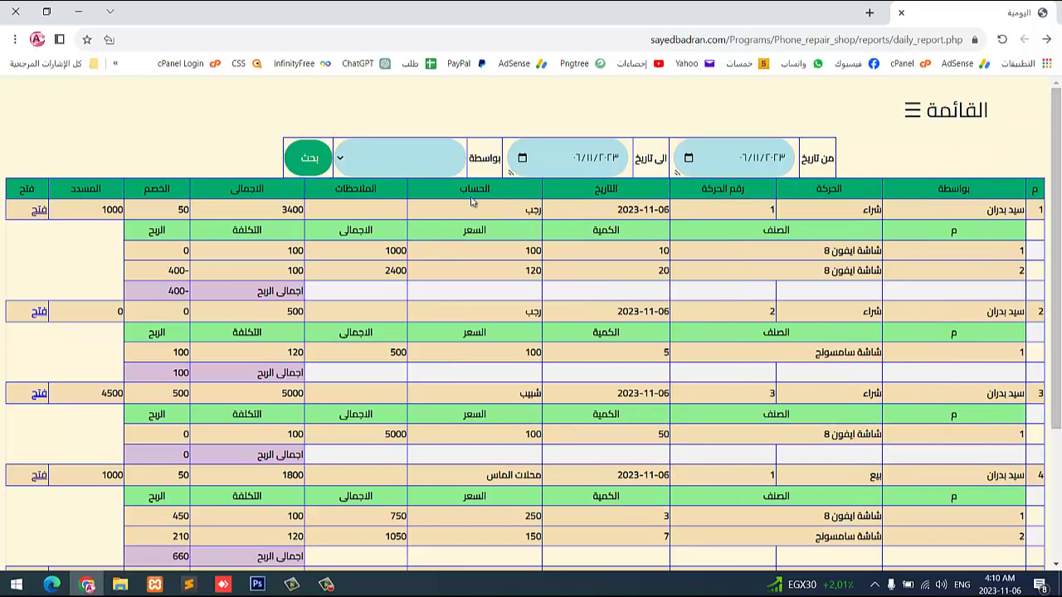
Search the daily report by employee (بواسطة), once for the first named employee and once for the last listed one
click(401, 156)
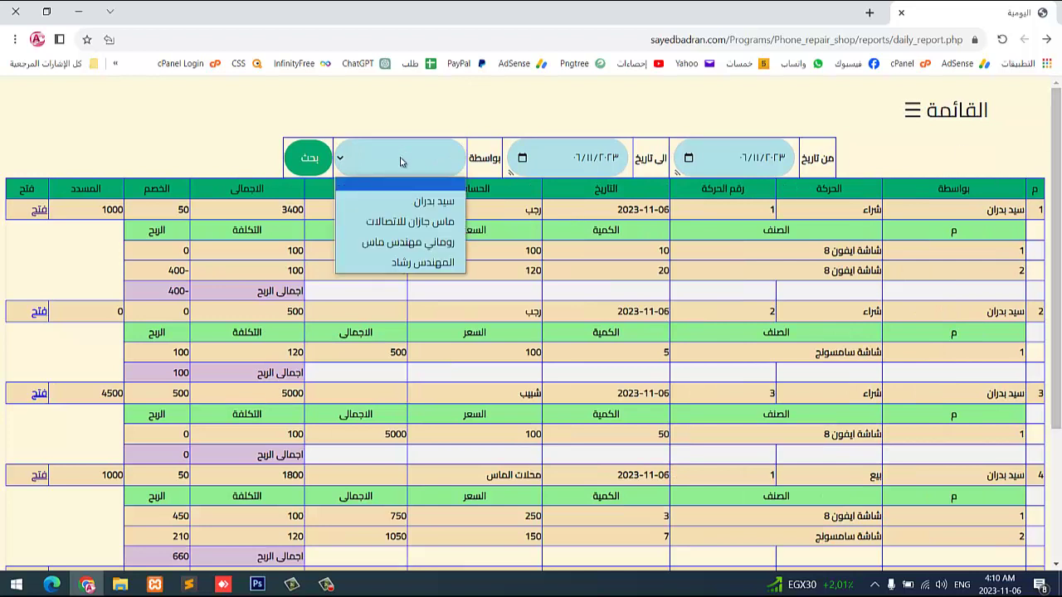
click(419, 204)
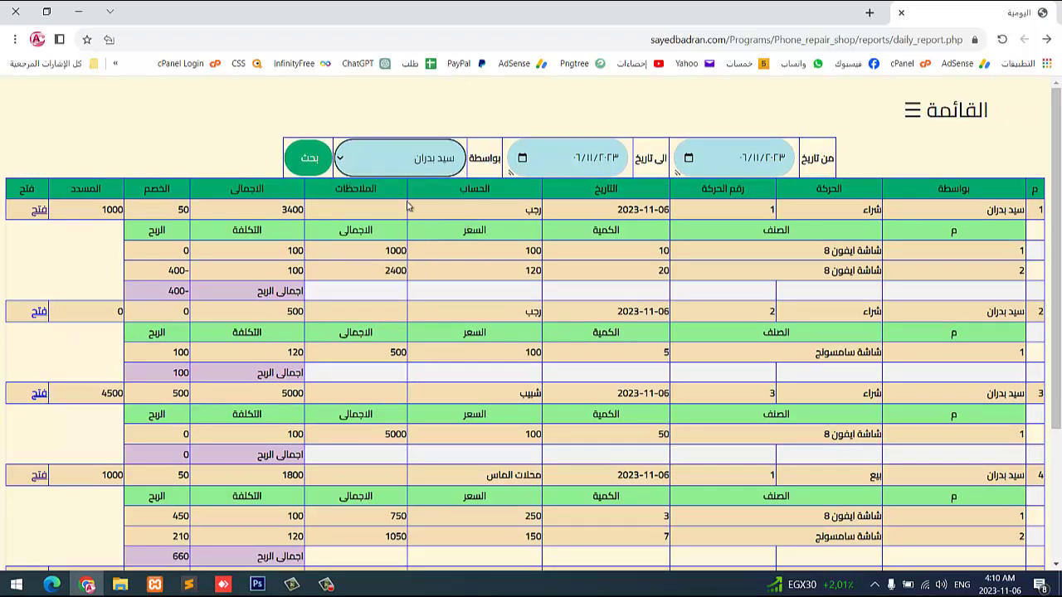
click(300, 160)
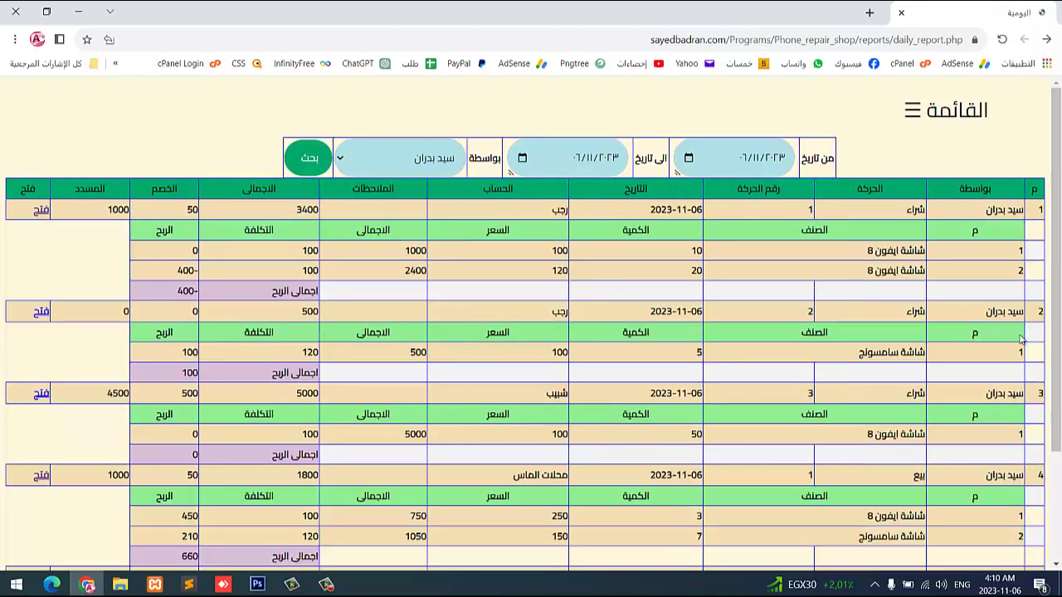
click(393, 166)
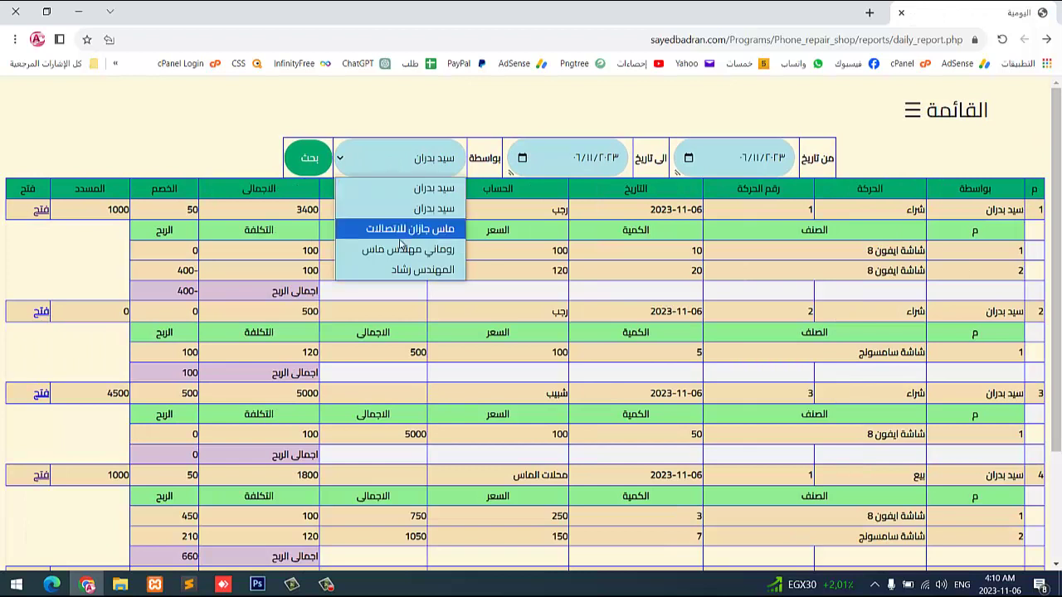
click(401, 267)
click(311, 158)
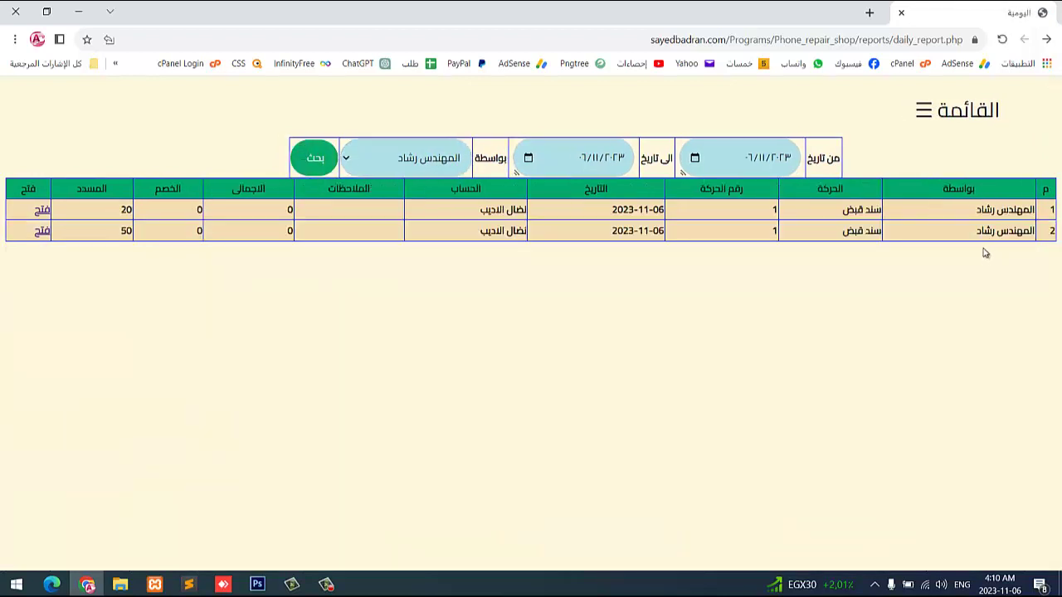
Search the daily report by employee (بواسطة) for the second employee in the list
drag(973, 217, 1037, 211)
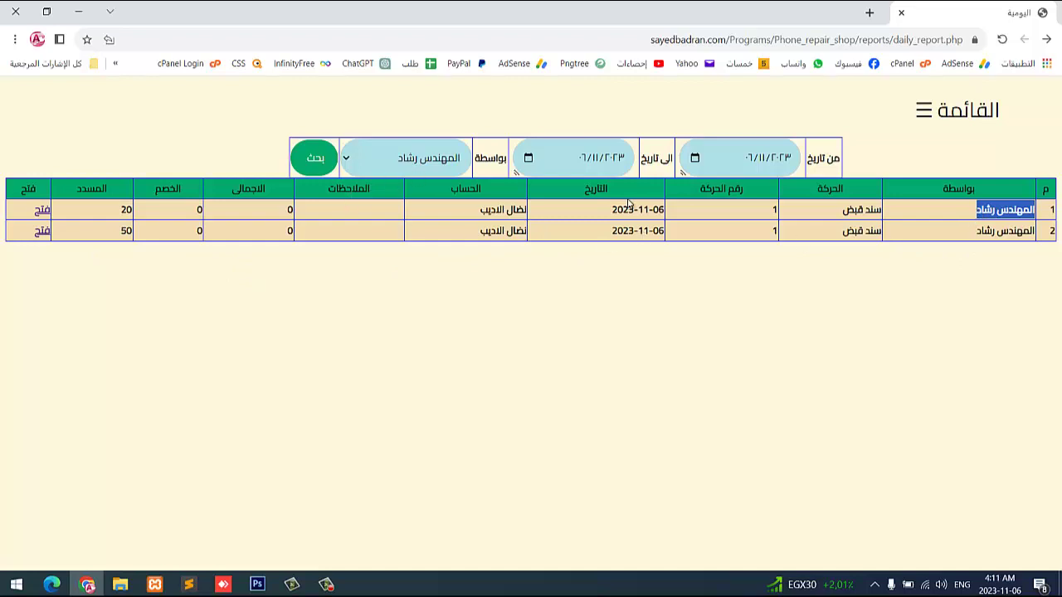
click(414, 160)
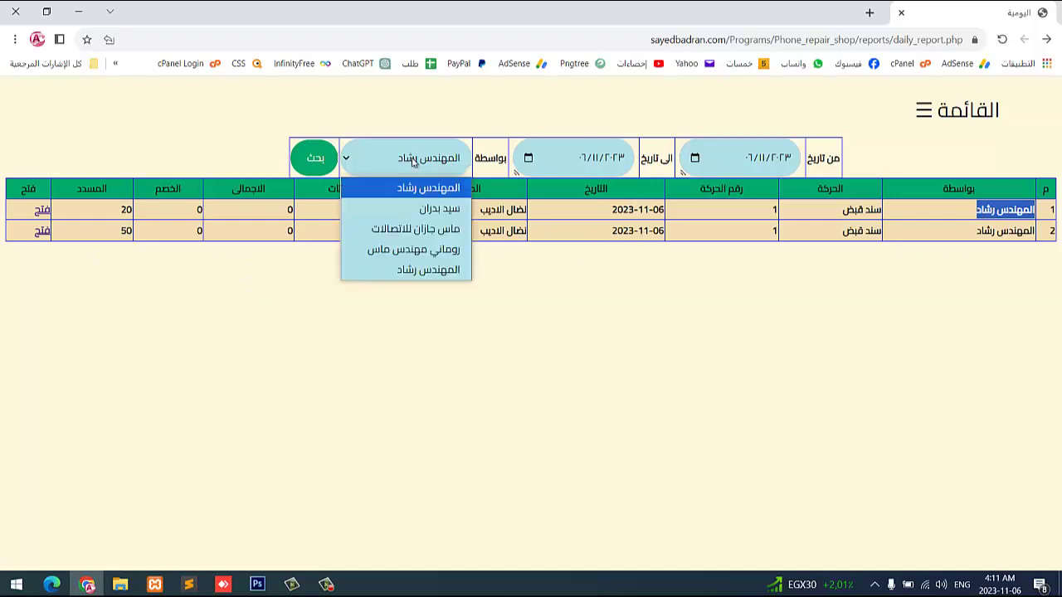
click(943, 116)
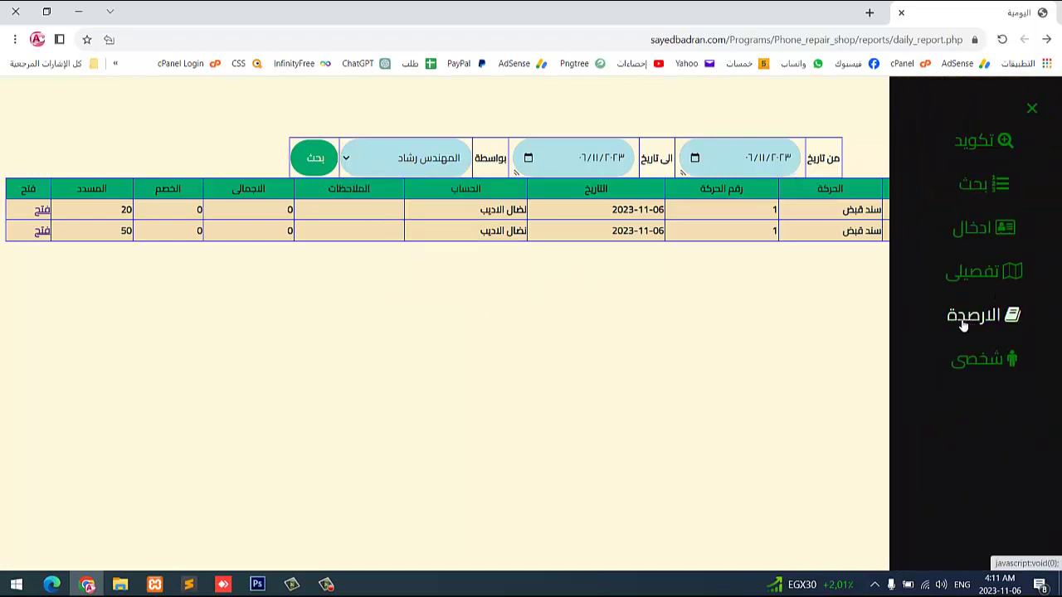
click(748, 163)
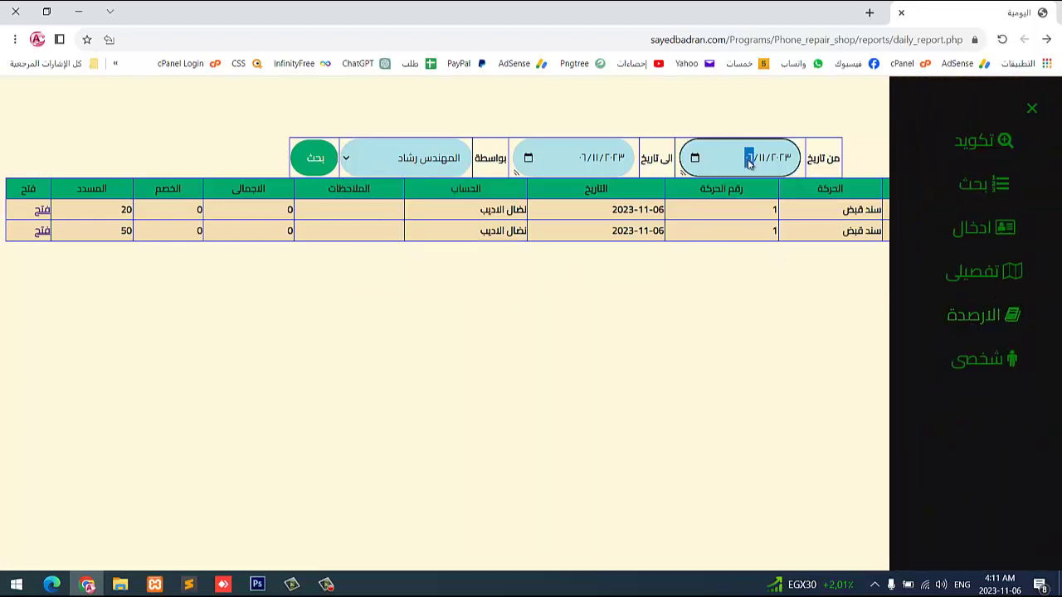
click(379, 170)
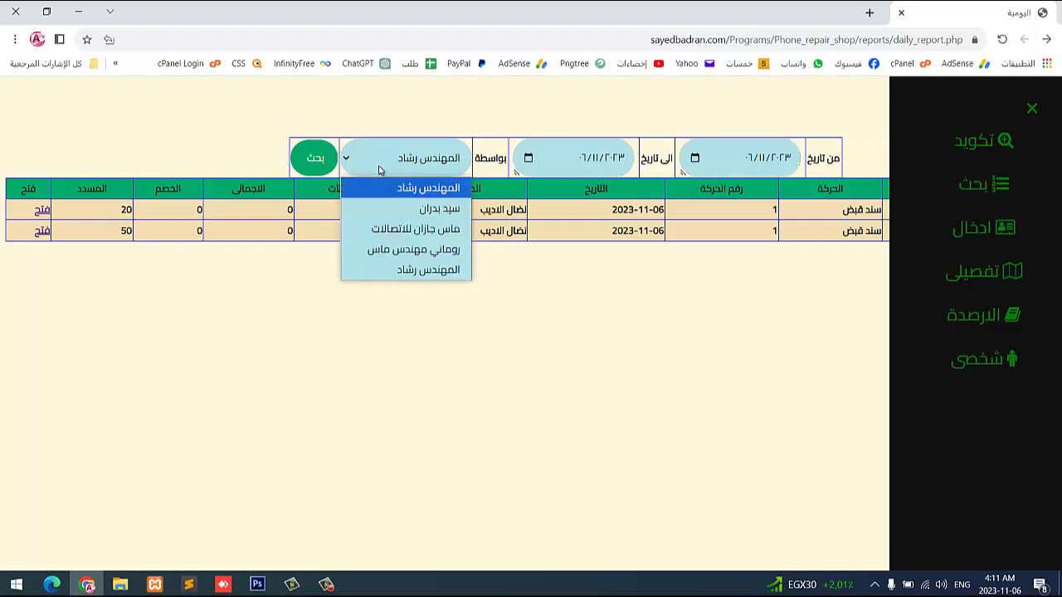
click(391, 209)
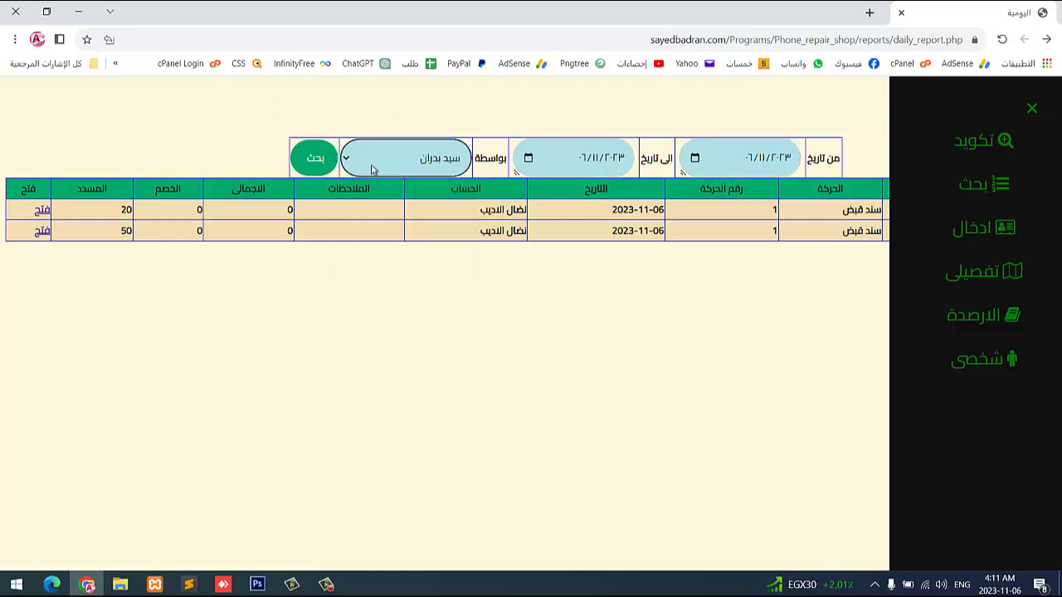
click(374, 171)
click(396, 213)
click(312, 158)
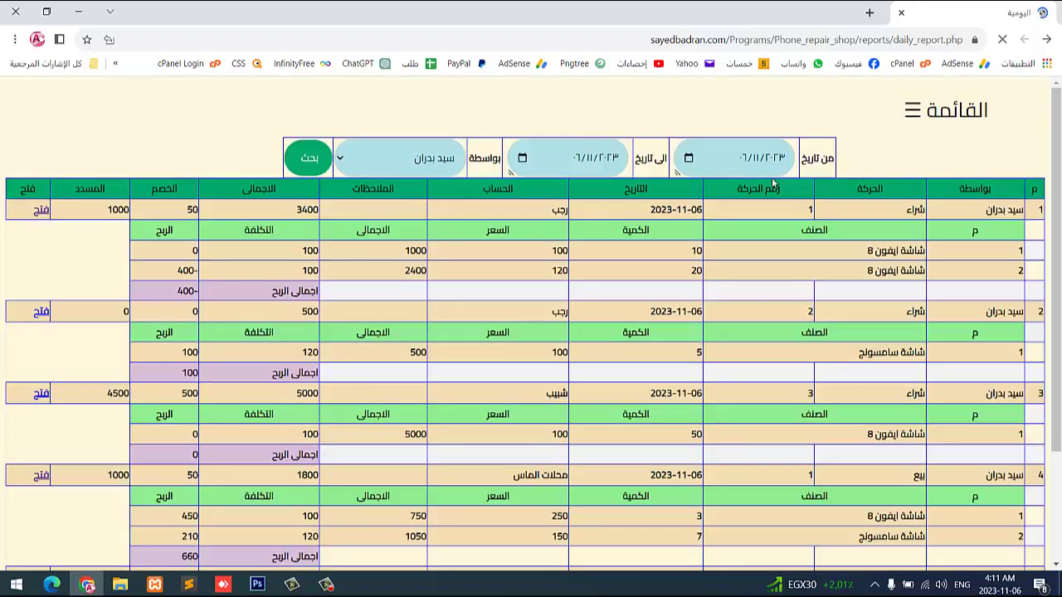
Examine the purchase (شراء) entries in the daily report, comparing each item's price with its cost (التكلفة) and profit (الربح)
scroll(1057, 126, down, 1)
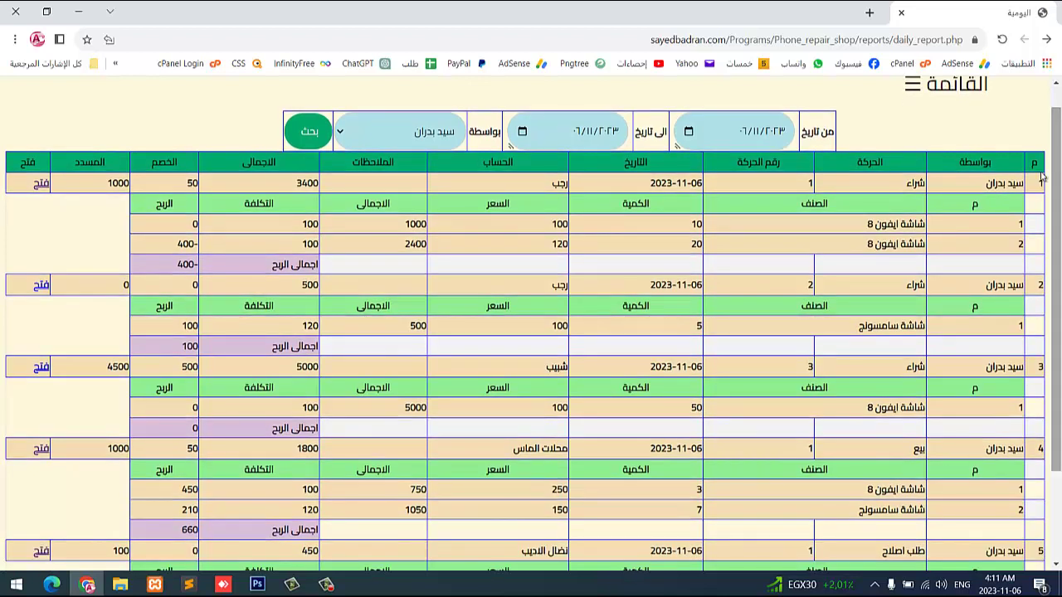
drag(1042, 181, 163, 194)
double_click(270, 226)
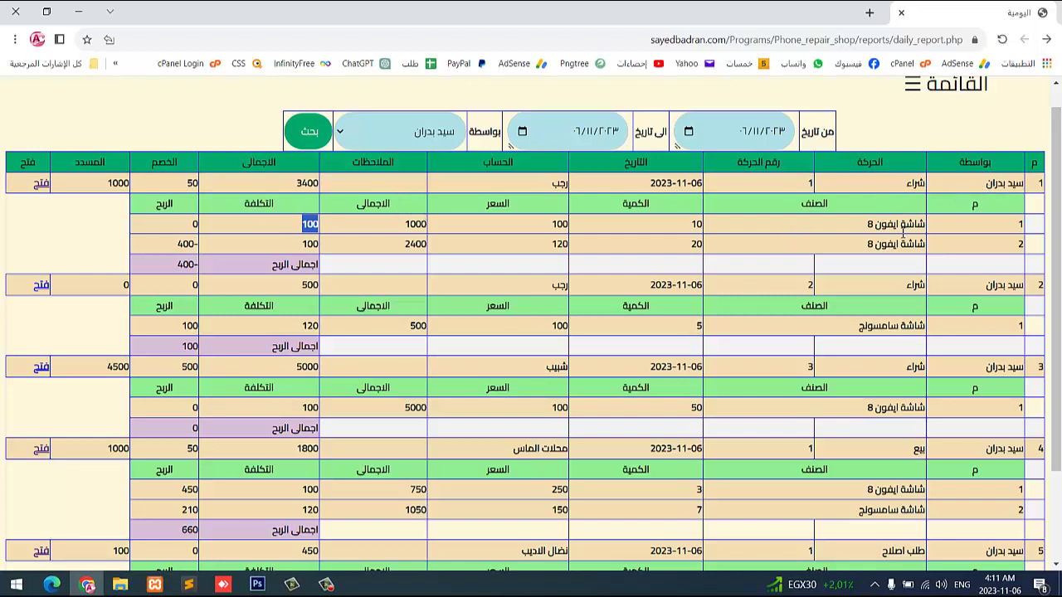
click(302, 228)
triple_click(884, 243)
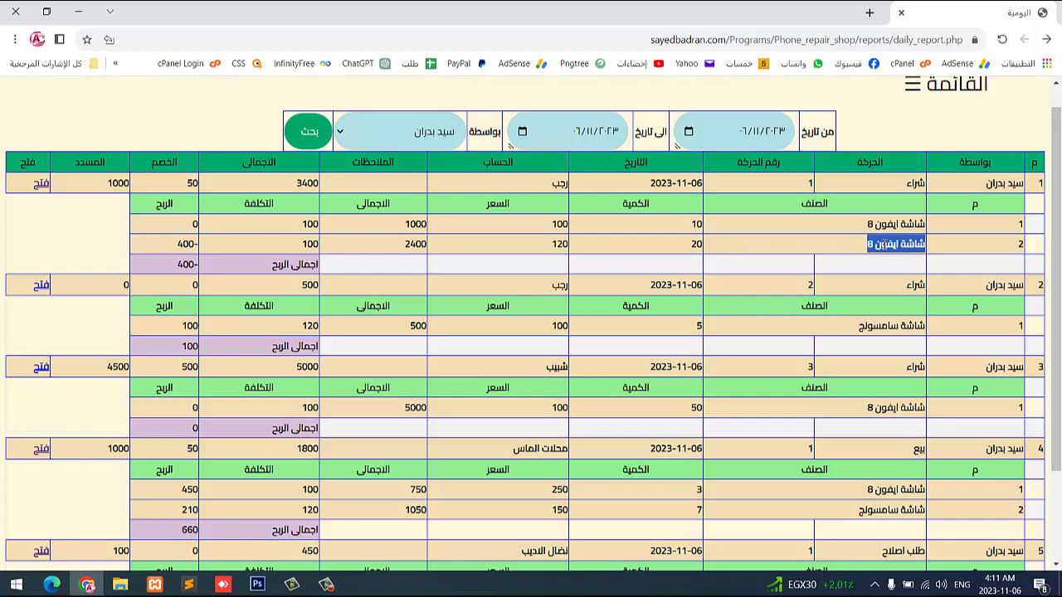
click(538, 248)
double_click(556, 243)
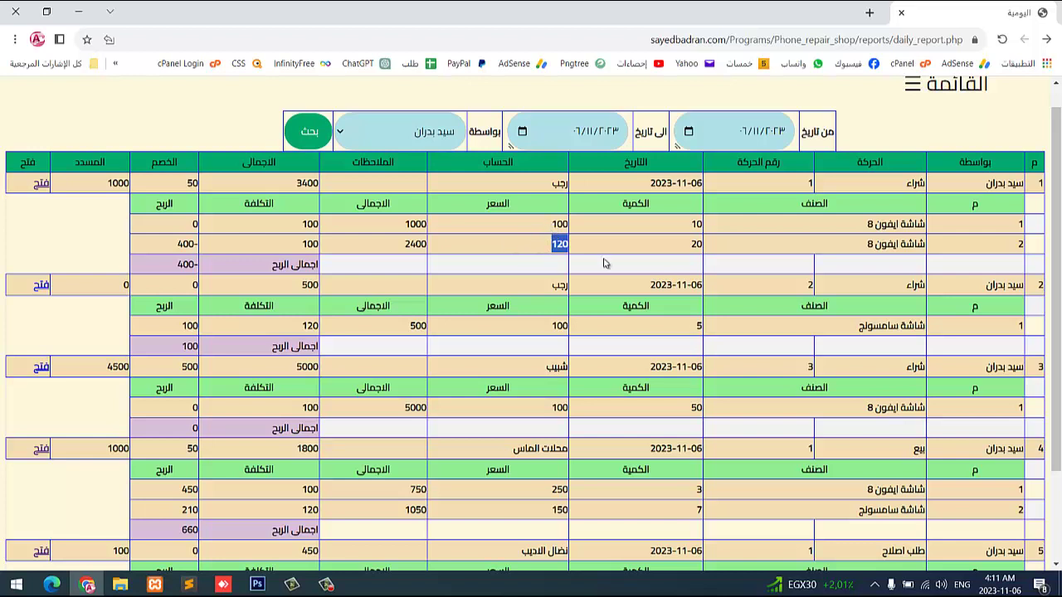
drag(180, 246, 200, 244)
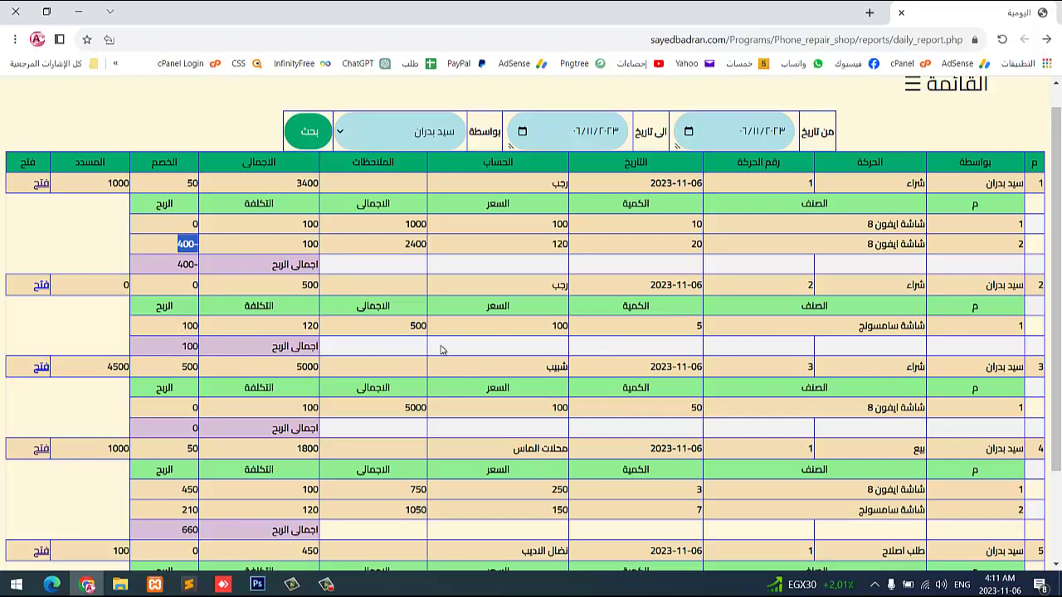
double_click(283, 332)
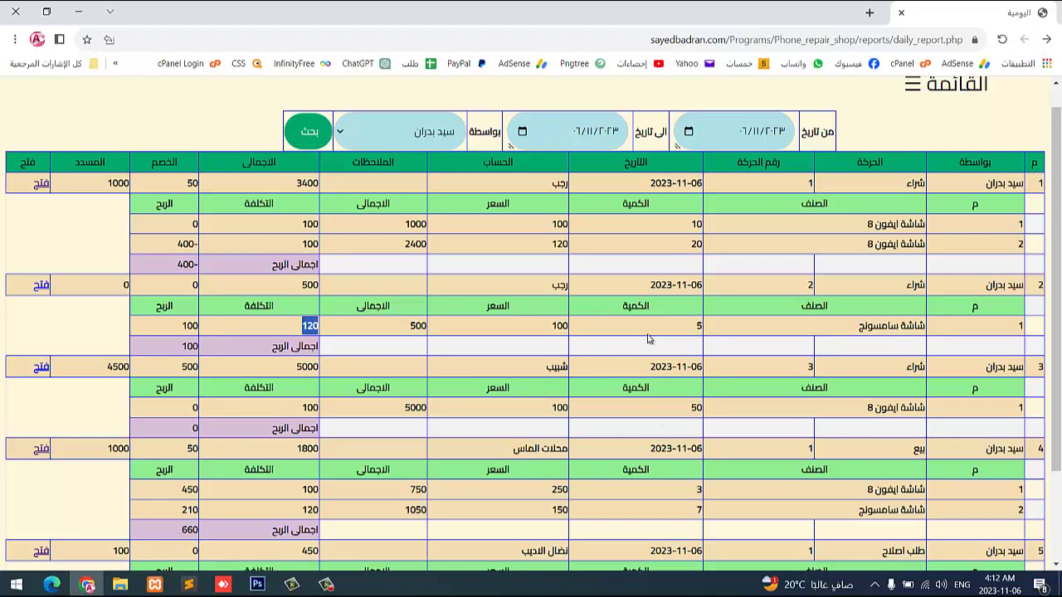
double_click(186, 326)
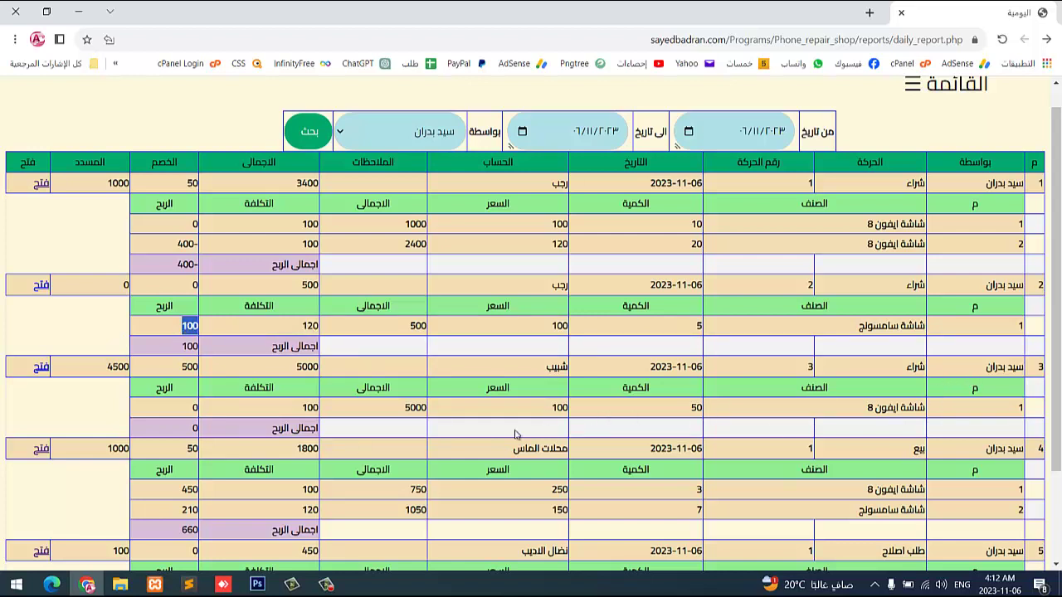
Examine the totals, costs and profits of the sale (بيع) entry, view its invoice, and return to the daily report
click(974, 473)
scroll(963, 469, down, 3)
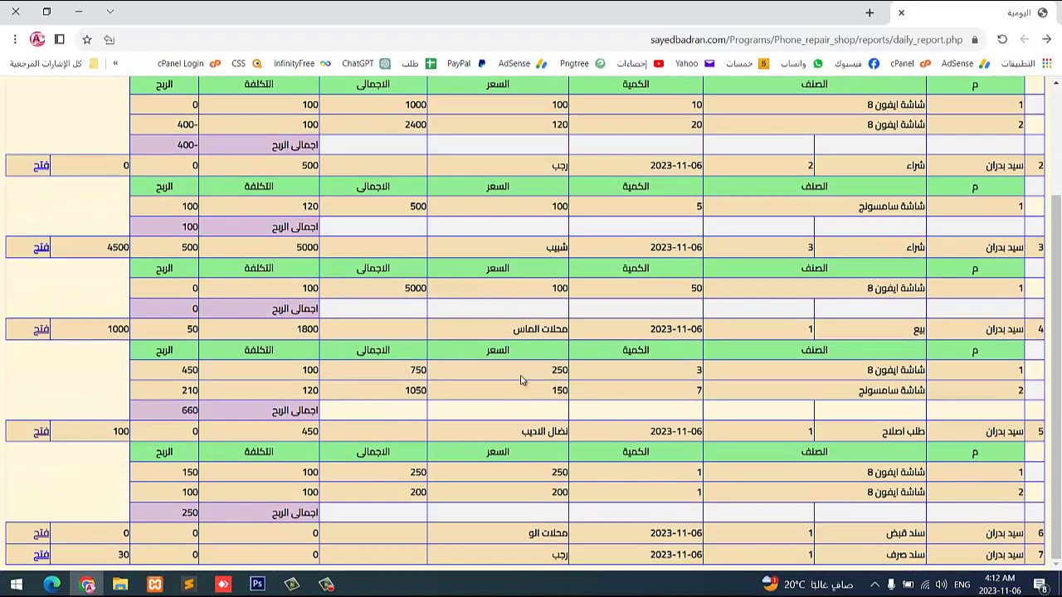
double_click(417, 371)
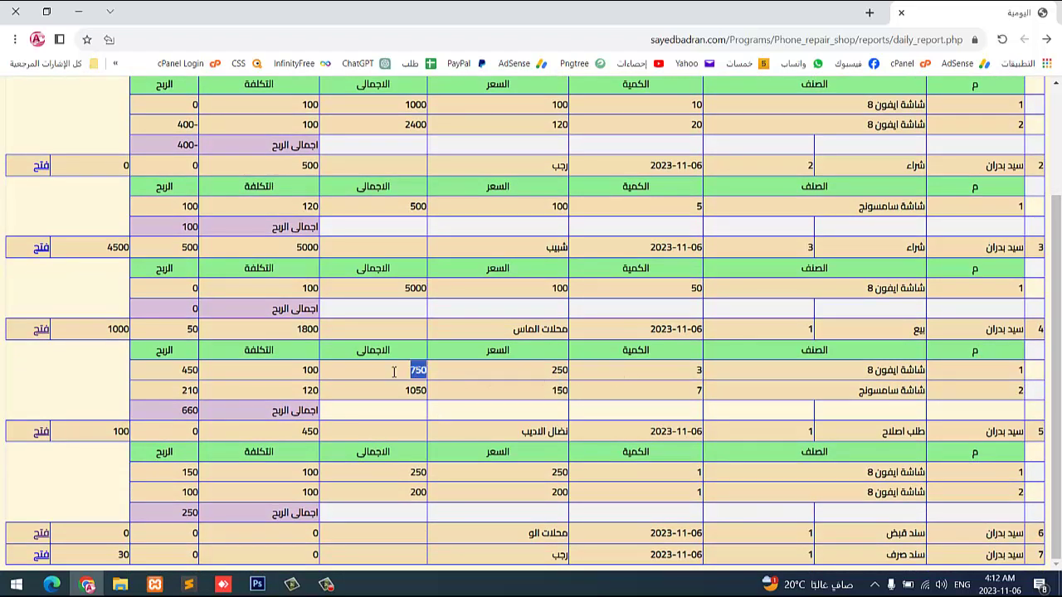
double_click(309, 373)
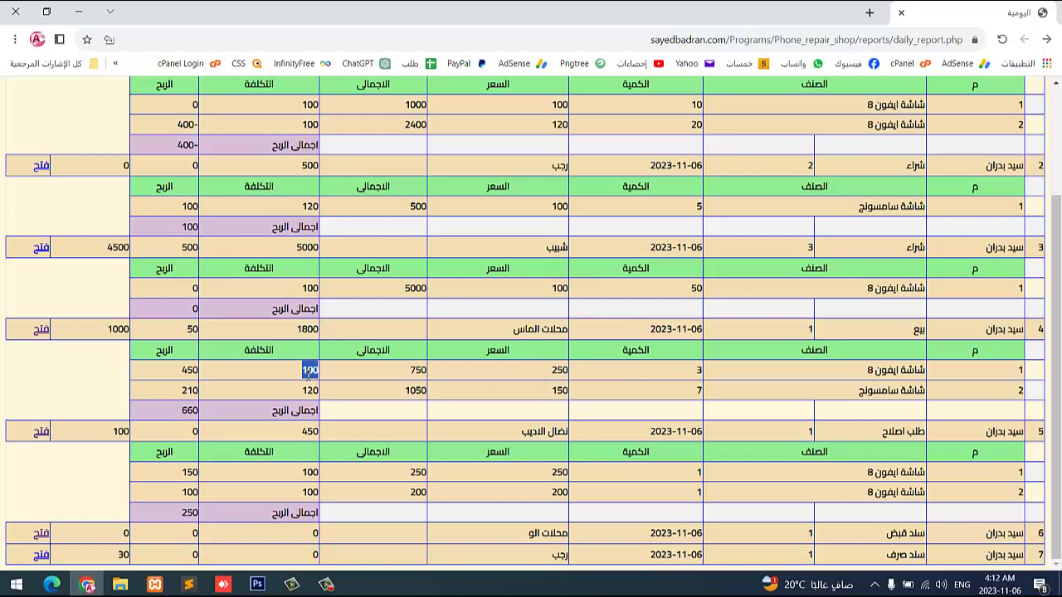
double_click(184, 371)
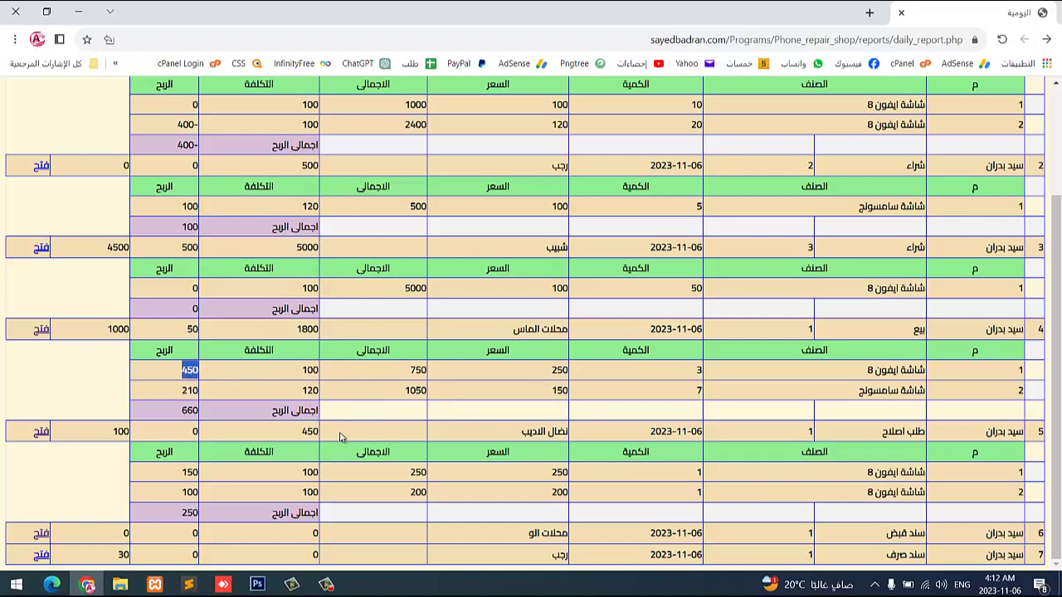
double_click(309, 371)
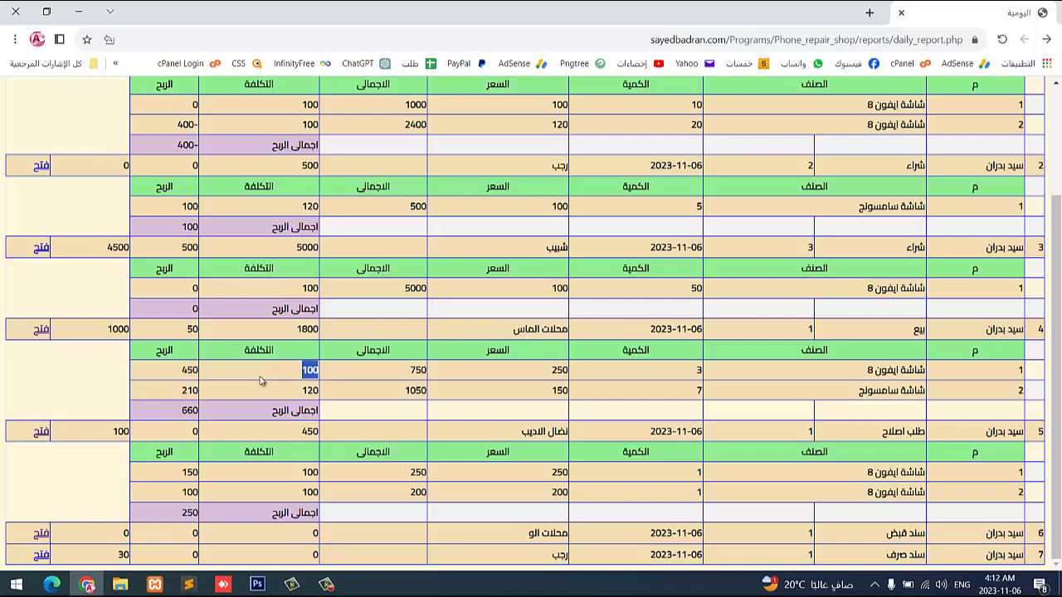
double_click(187, 371)
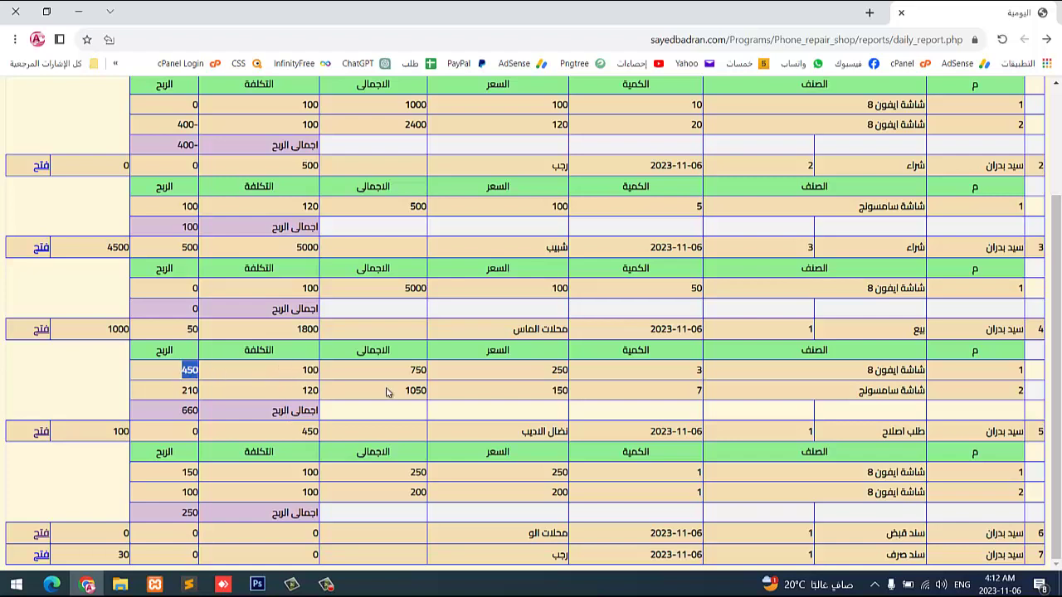
double_click(187, 411)
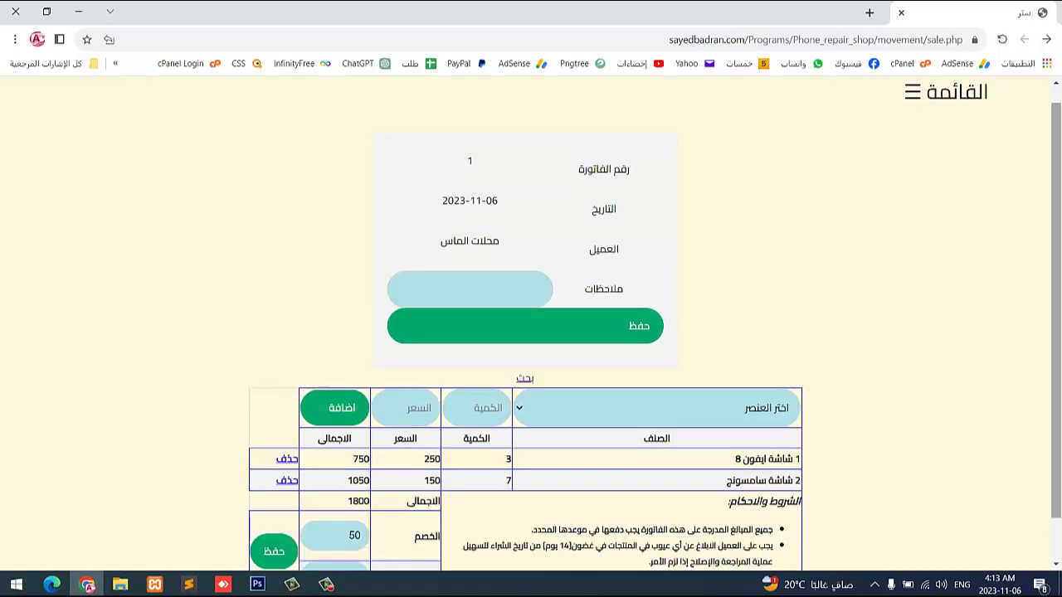
click(1048, 46)
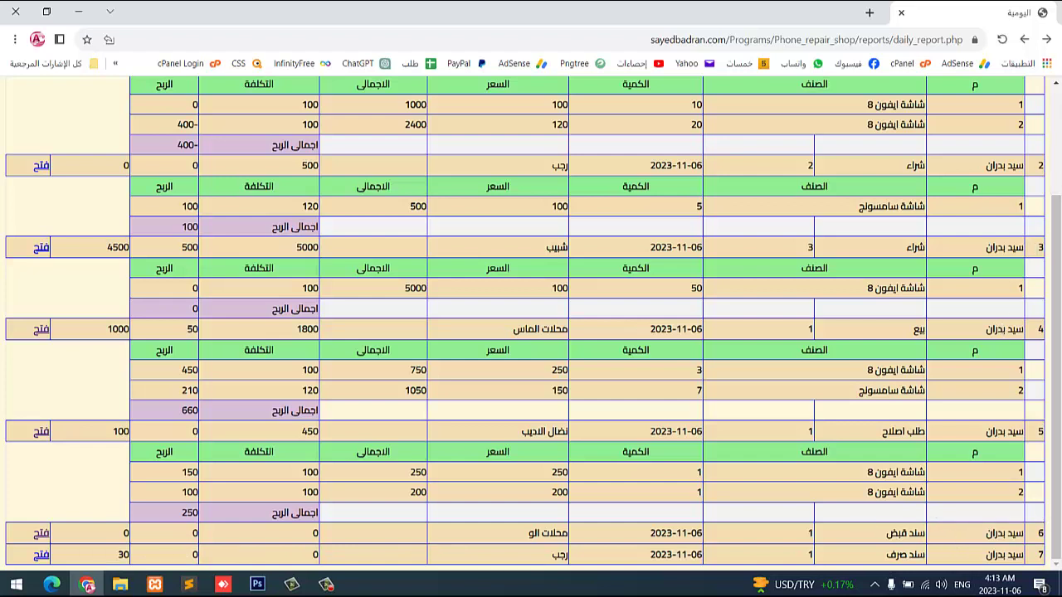
Open the detailed cash box report (الصندوق) and examine its running balances (رصيد) and previous balance (رصيد سابق)
click(1057, 97)
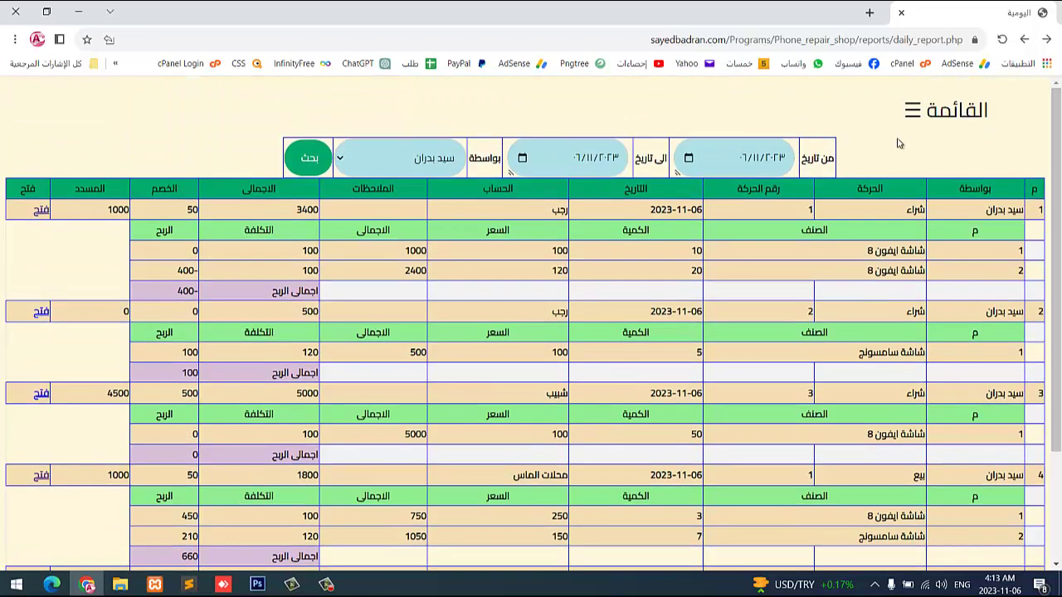
click(917, 122)
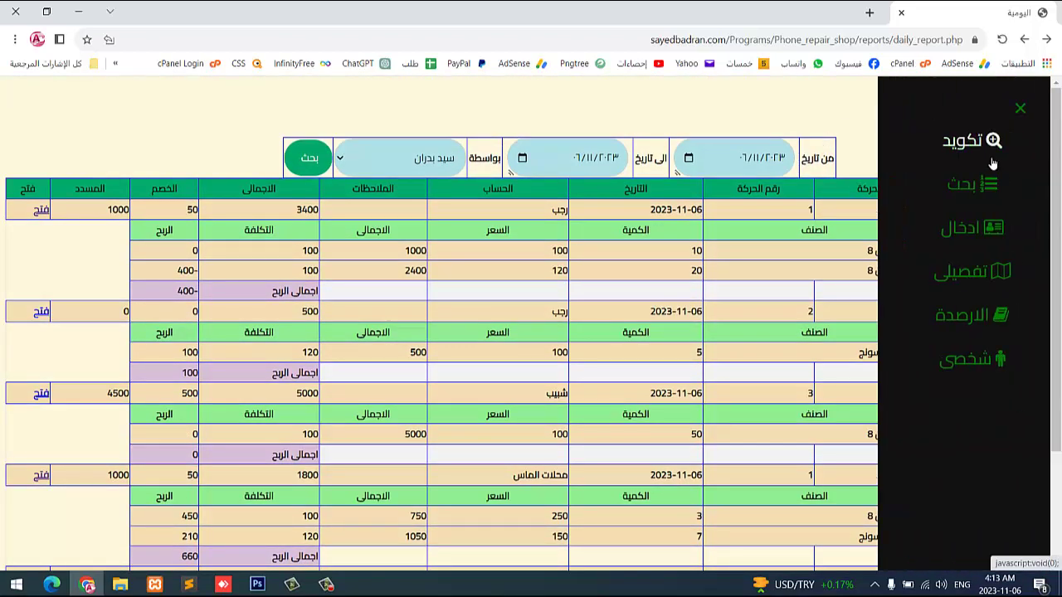
click(967, 275)
click(952, 380)
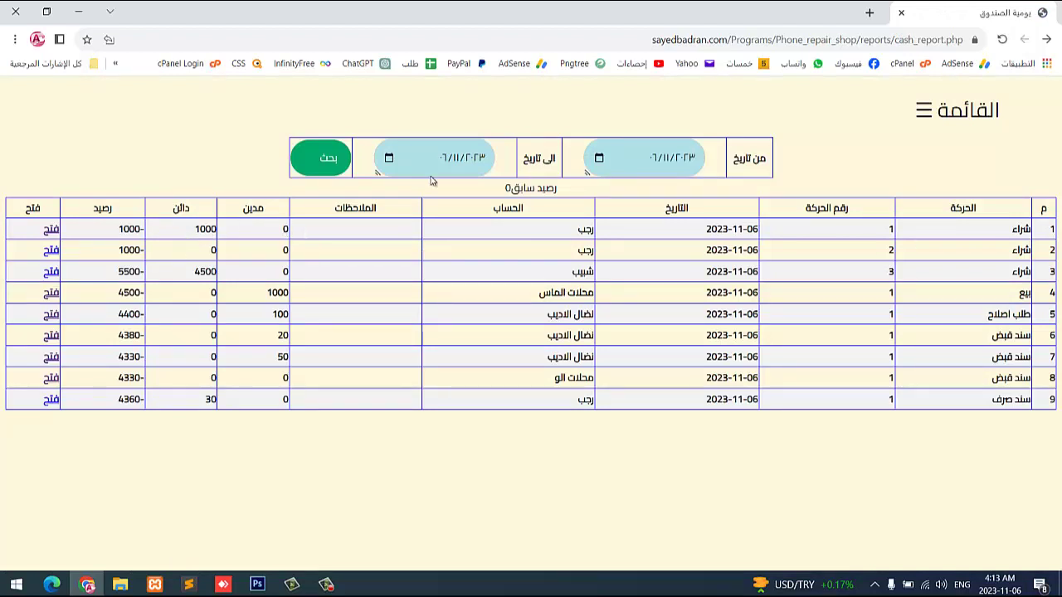
drag(123, 234, 187, 276)
drag(121, 303, 194, 308)
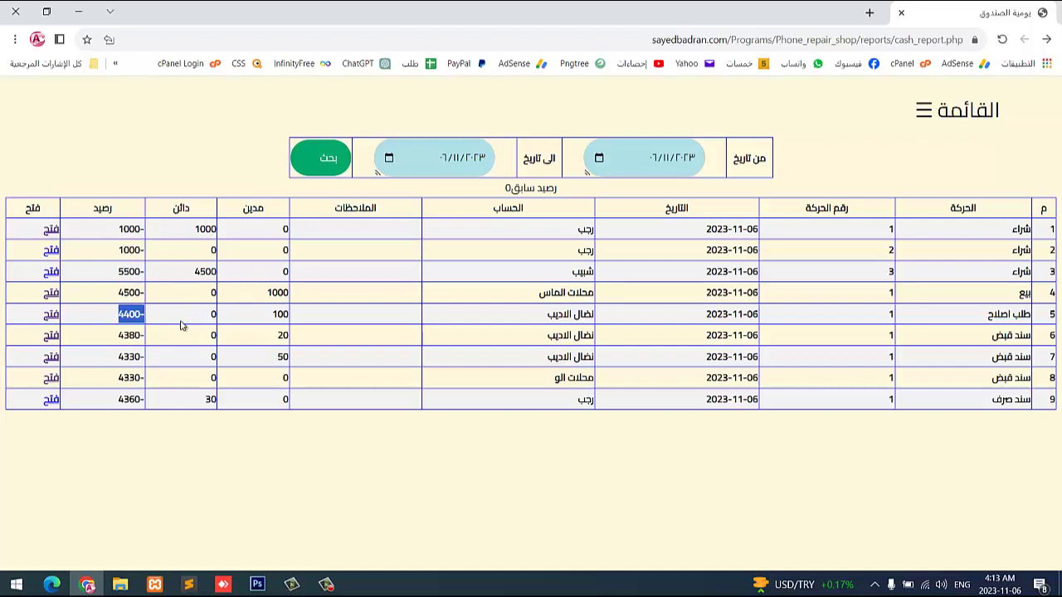
drag(115, 356, 153, 356)
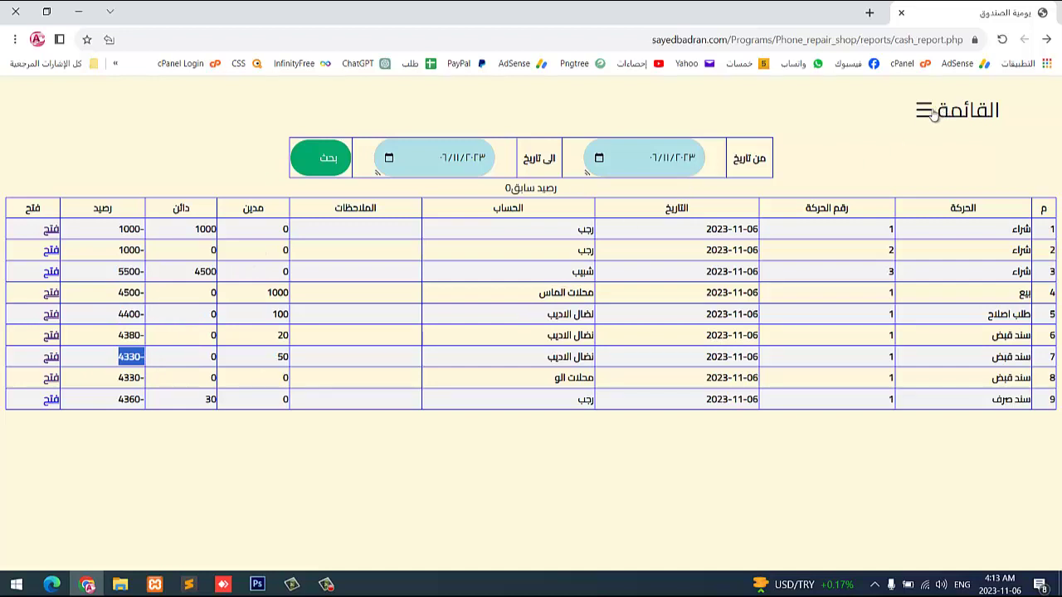
drag(503, 190, 564, 192)
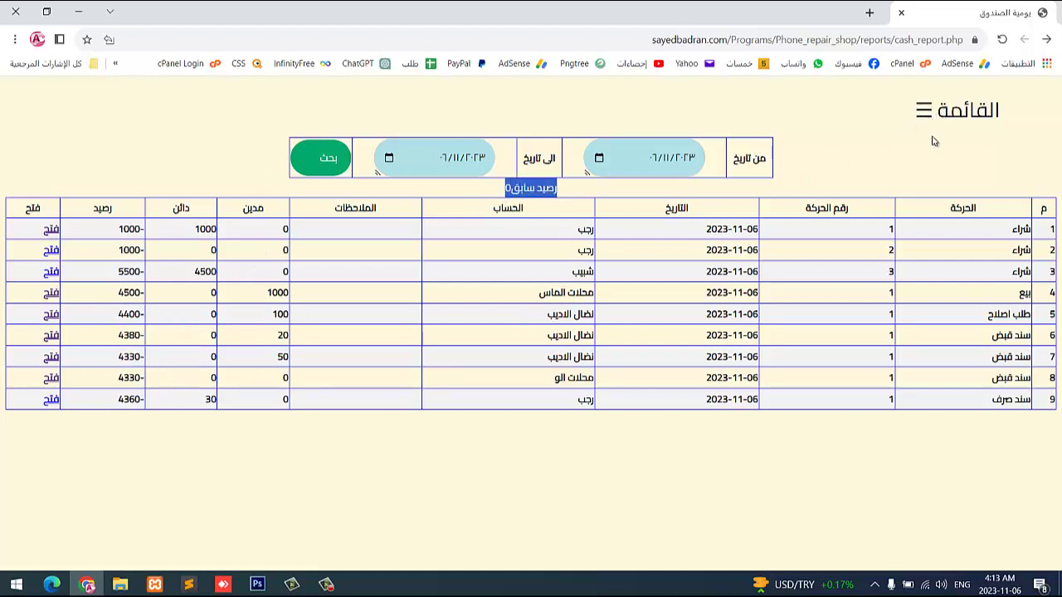
Open the detailed supplier account report (حساب مورد) and search it for supplier number 1
click(923, 112)
click(983, 267)
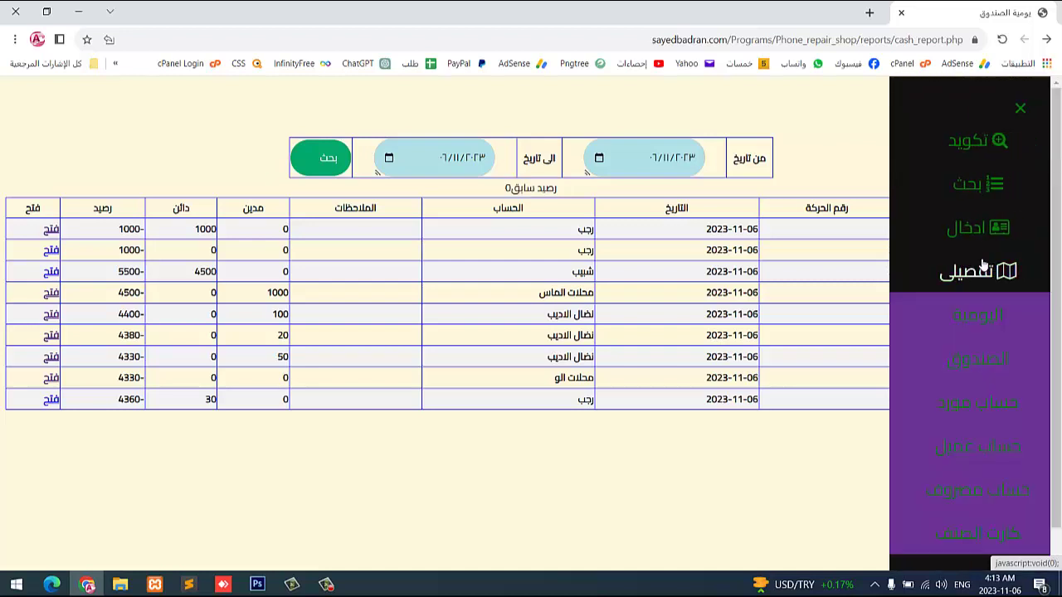
click(954, 419)
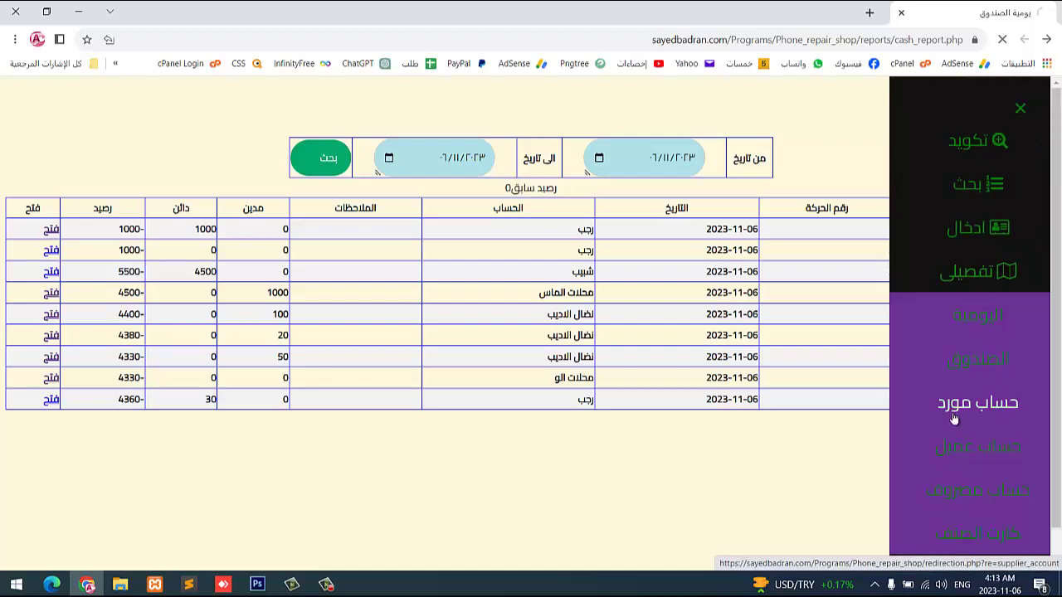
click(383, 173)
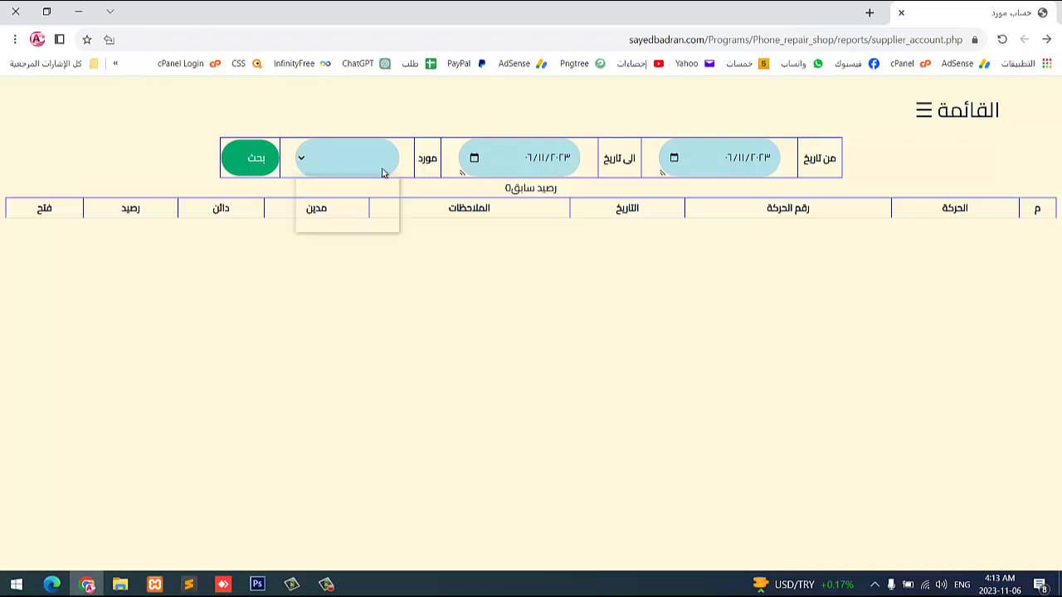
click(352, 200)
click(257, 161)
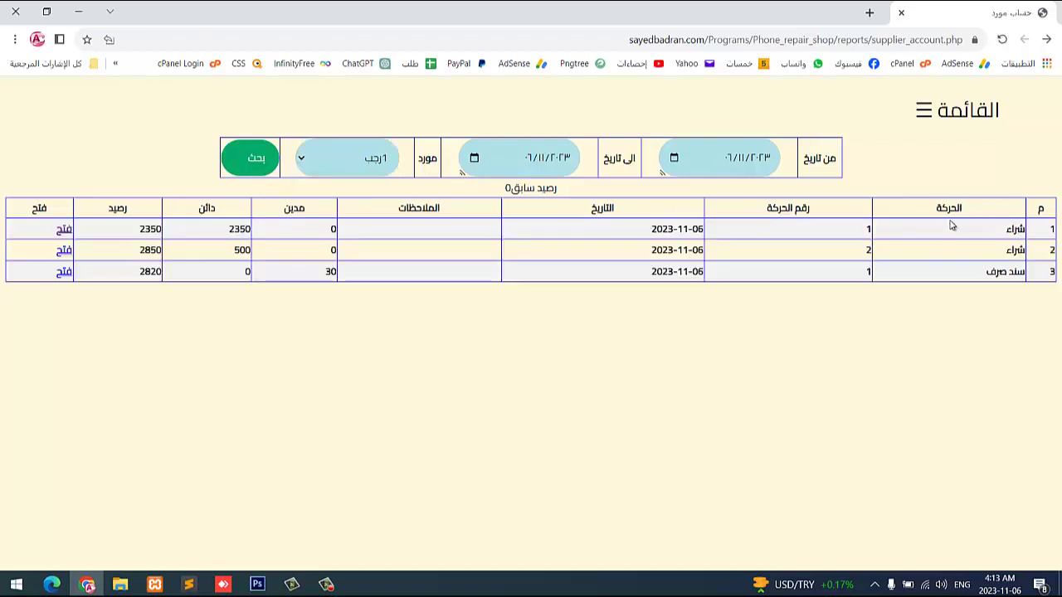
Examine the supplier's credit amounts and running balances, and open the invoice of purchase (شراء) number 2
double_click(225, 233)
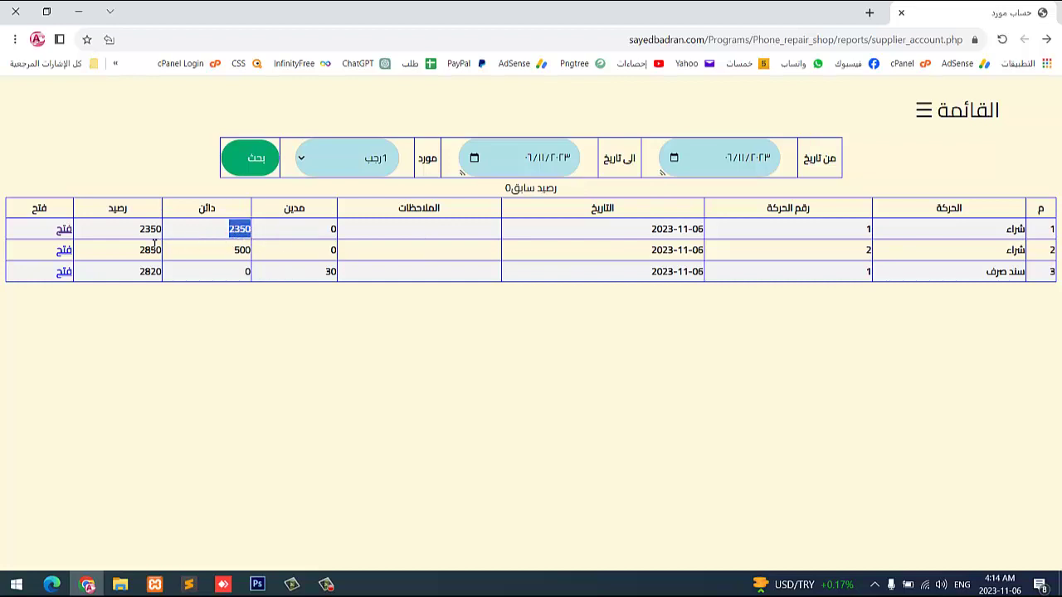
click(236, 256)
double_click(140, 259)
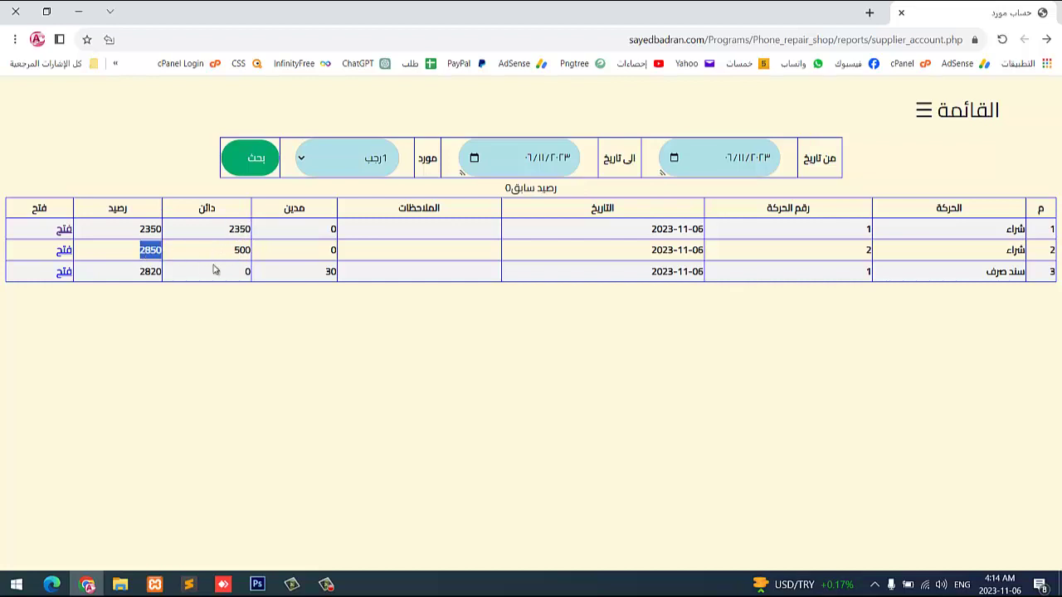
double_click(141, 273)
click(65, 251)
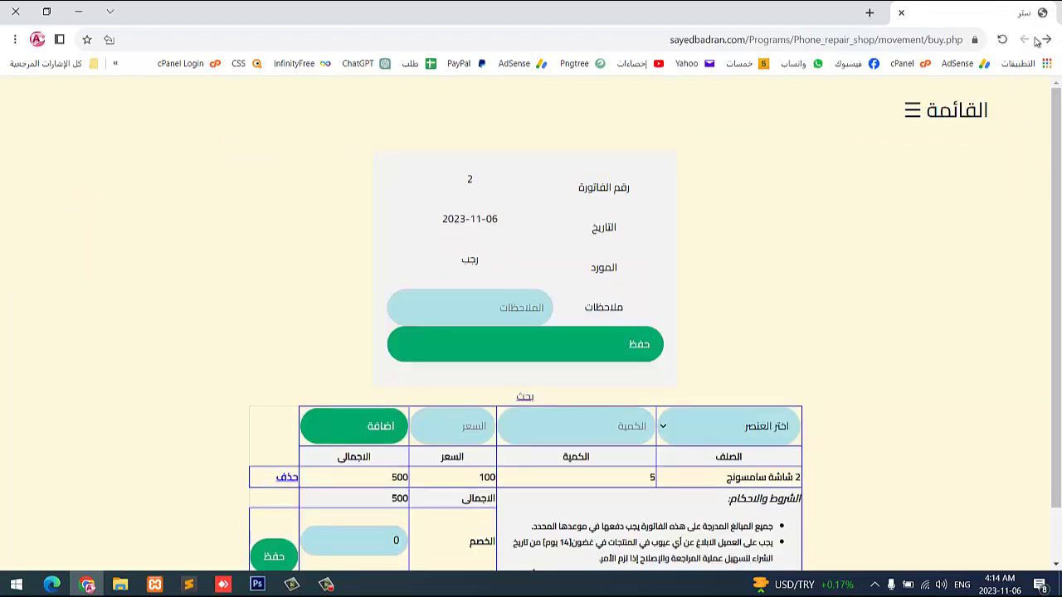
Leave the purchase invoice, open the detailed customer account report (حساب عميل) and search it for customer number 1 (محلات الماس)
click(1046, 40)
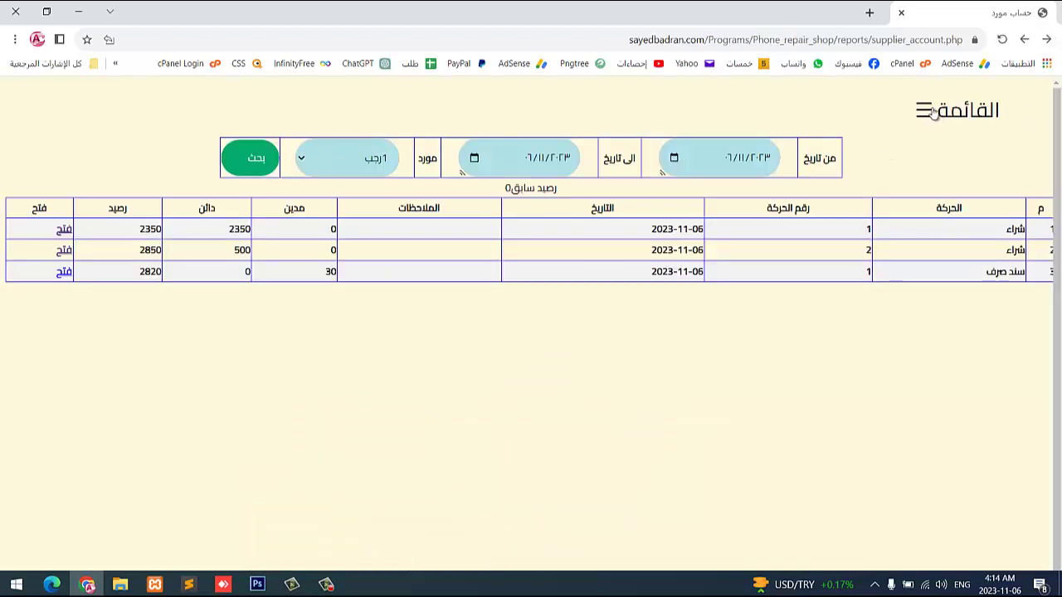
click(933, 110)
click(992, 274)
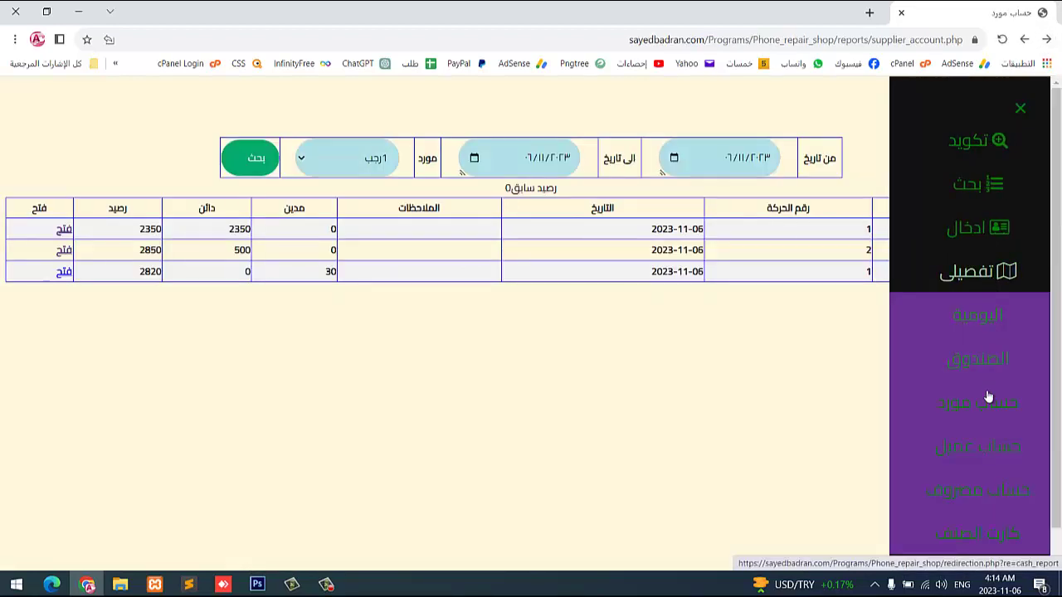
click(964, 452)
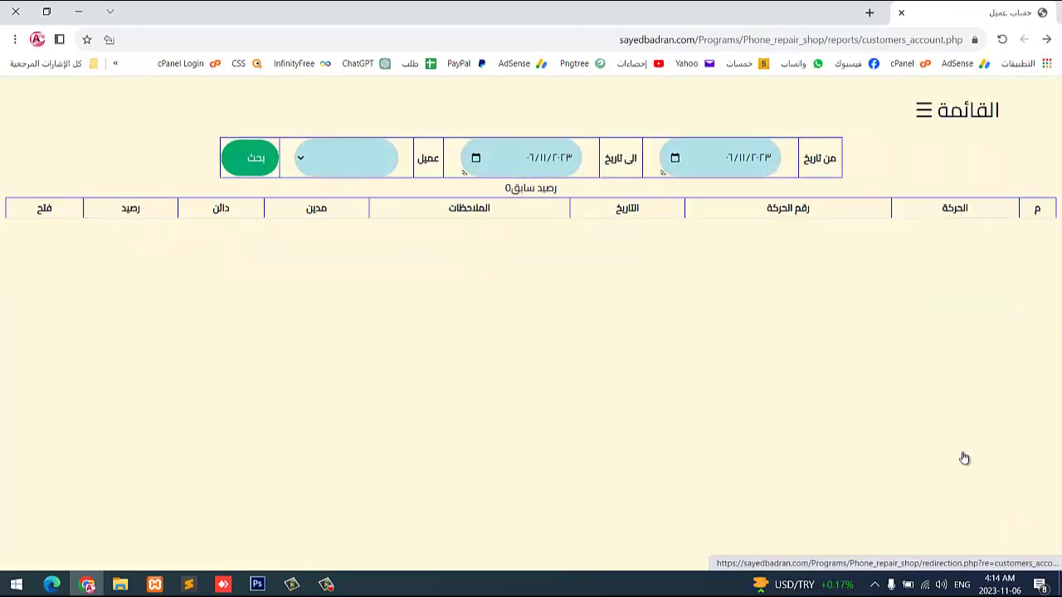
click(345, 172)
click(346, 203)
click(239, 158)
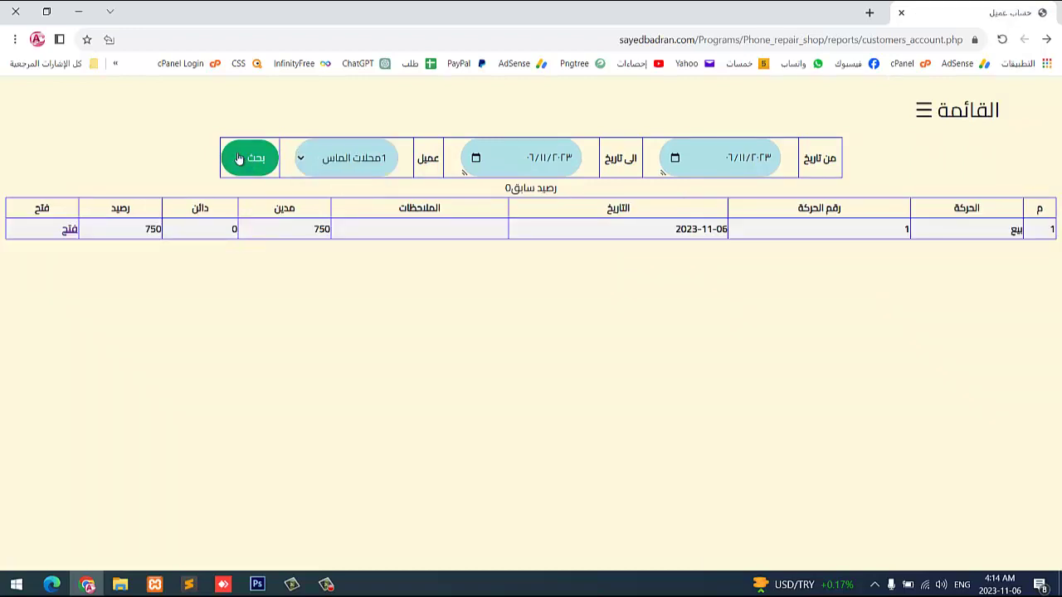
Search the customer account report for customer number 3
click(324, 167)
click(332, 204)
click(329, 176)
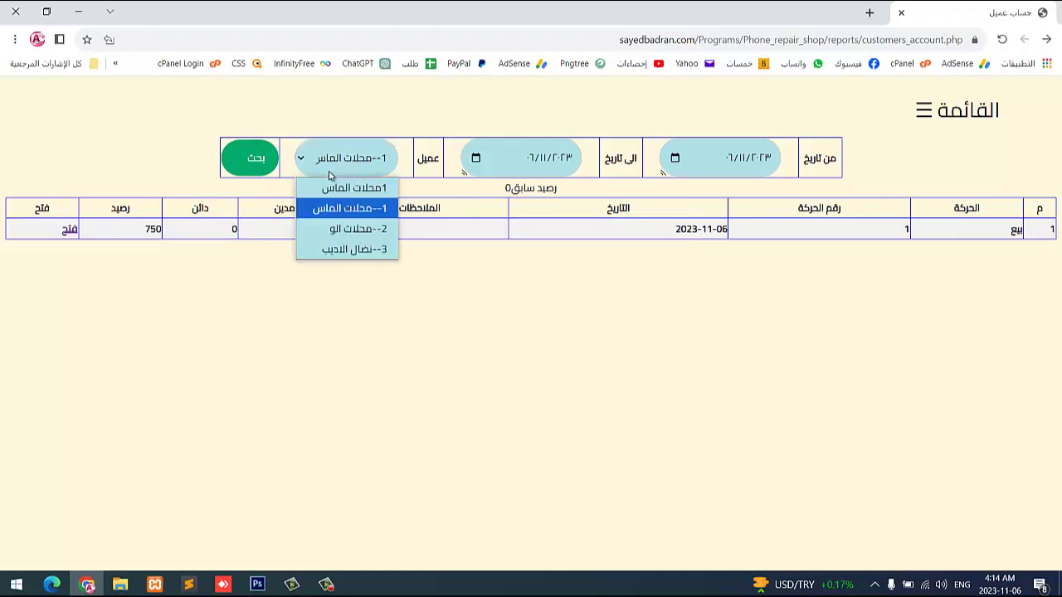
click(340, 226)
click(362, 172)
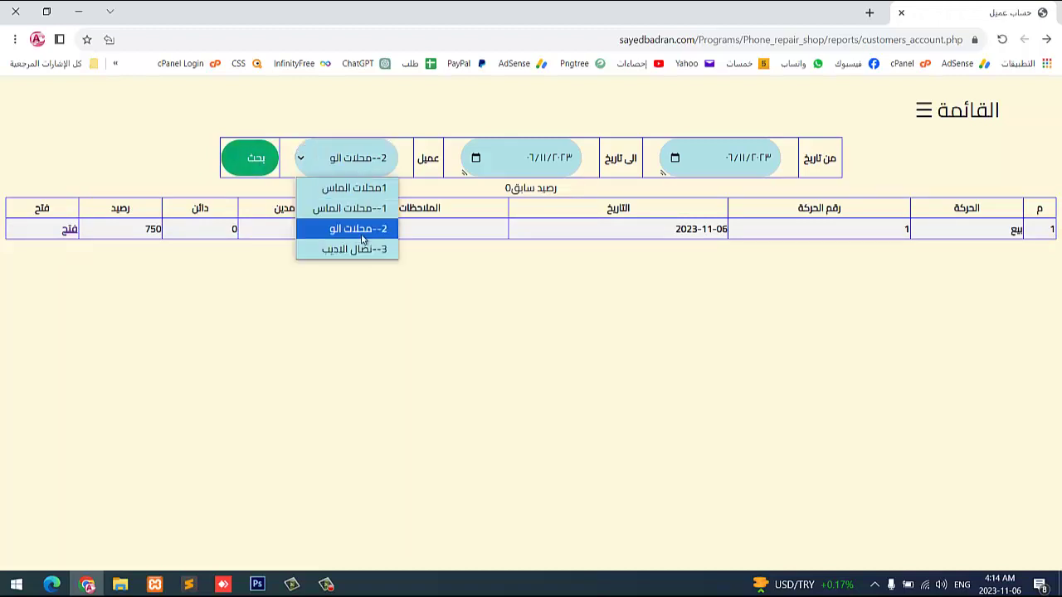
click(360, 248)
click(265, 174)
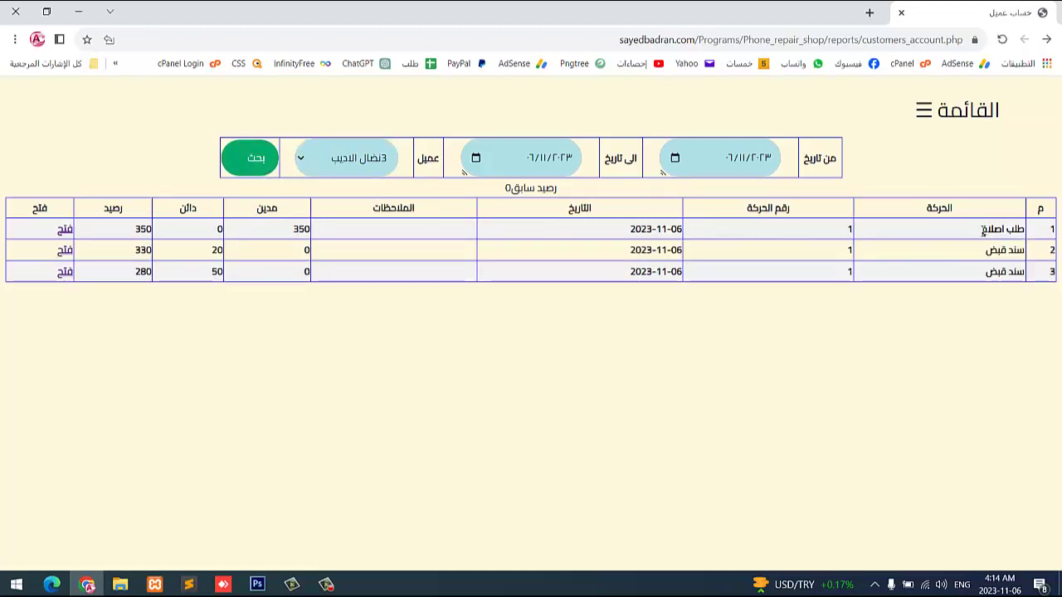
Examine the customer's repair request (طلب اصلاح) debit amount (مدين) and the credit amounts (دائن) of the receipt vouchers
triple_click(1014, 230)
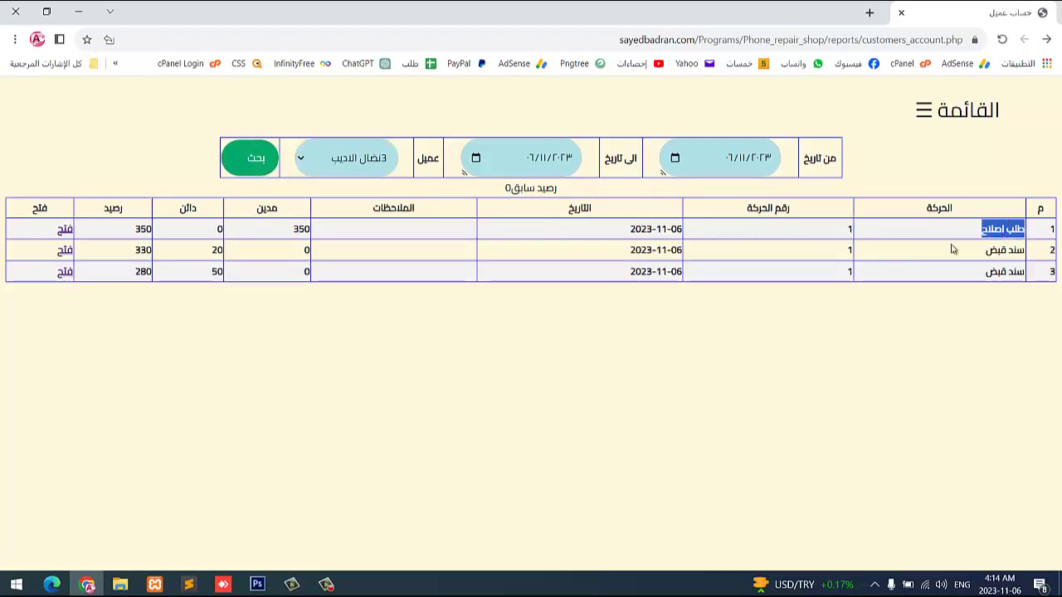
double_click(302, 229)
click(217, 249)
double_click(215, 249)
click(212, 280)
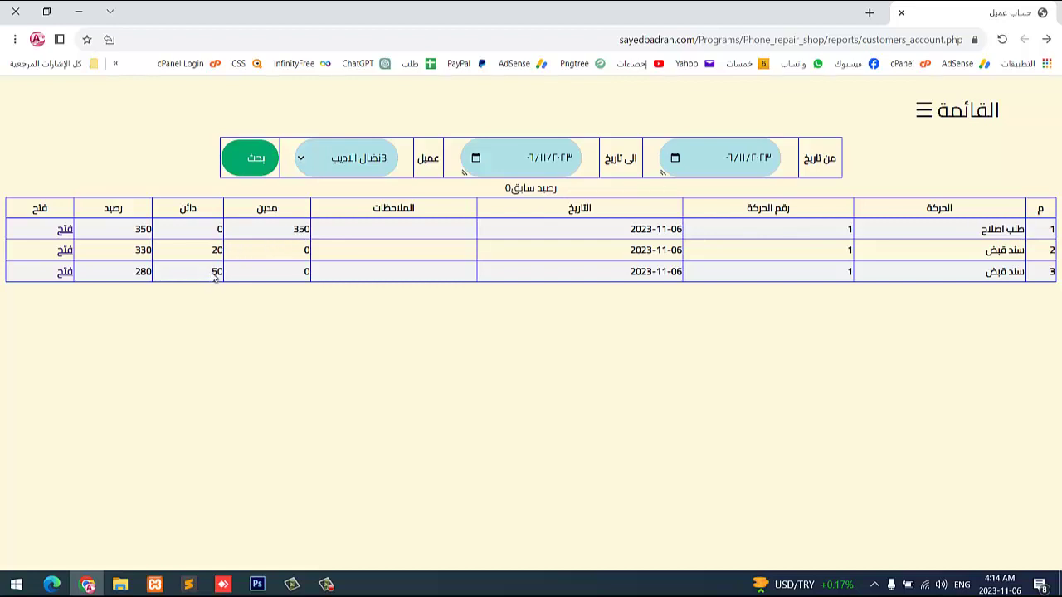
Open the customer's last receipt voucher (سند قبض), review the vouchers shown there, and return to the customer account report
click(65, 272)
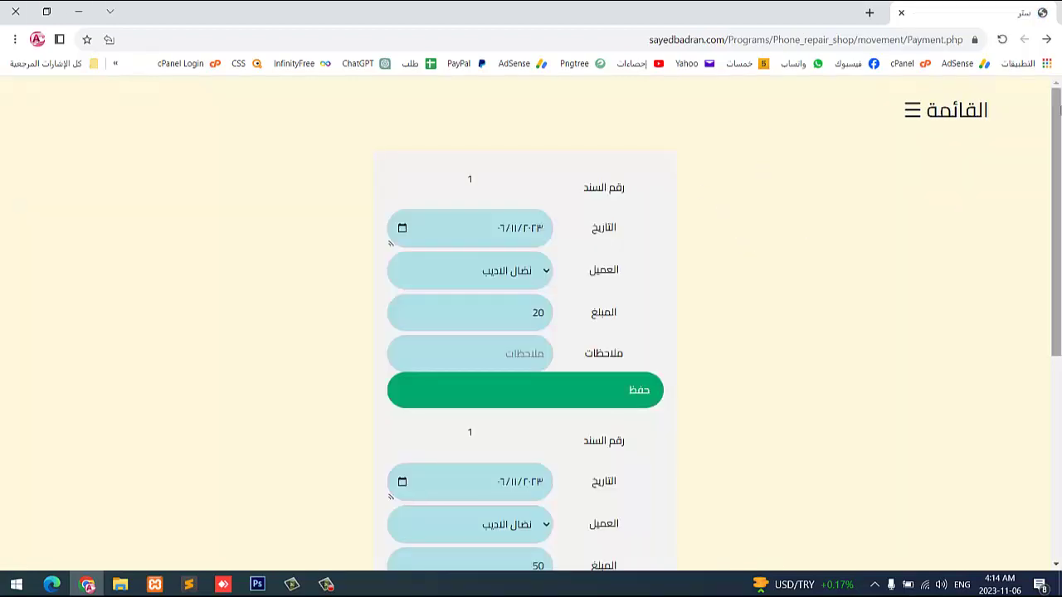
scroll(808, 252, down, 3)
scroll(1060, 354, down, 2)
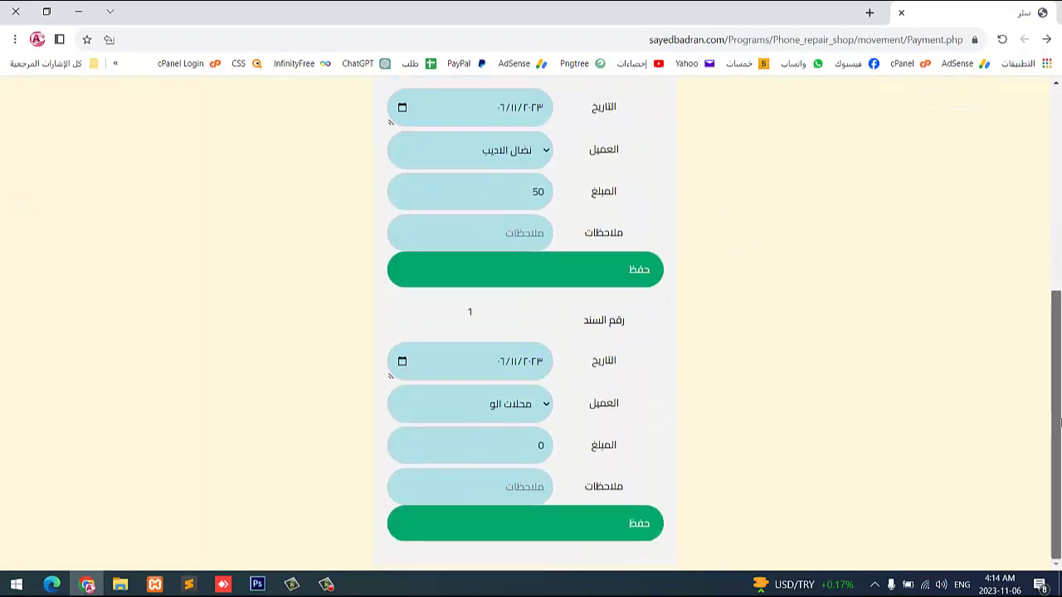
scroll(1007, 216, up, 5)
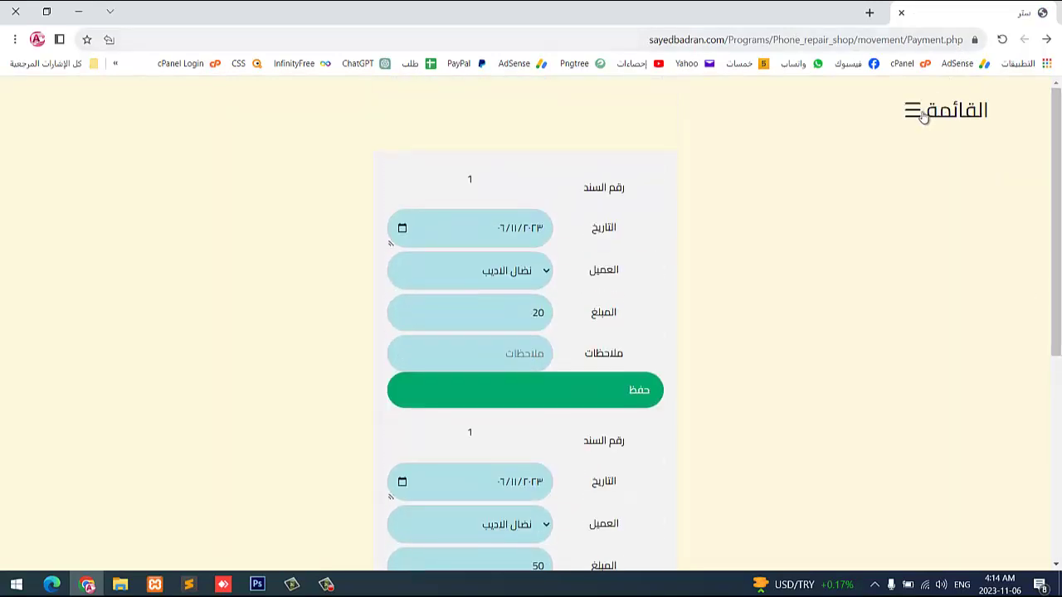
click(1047, 41)
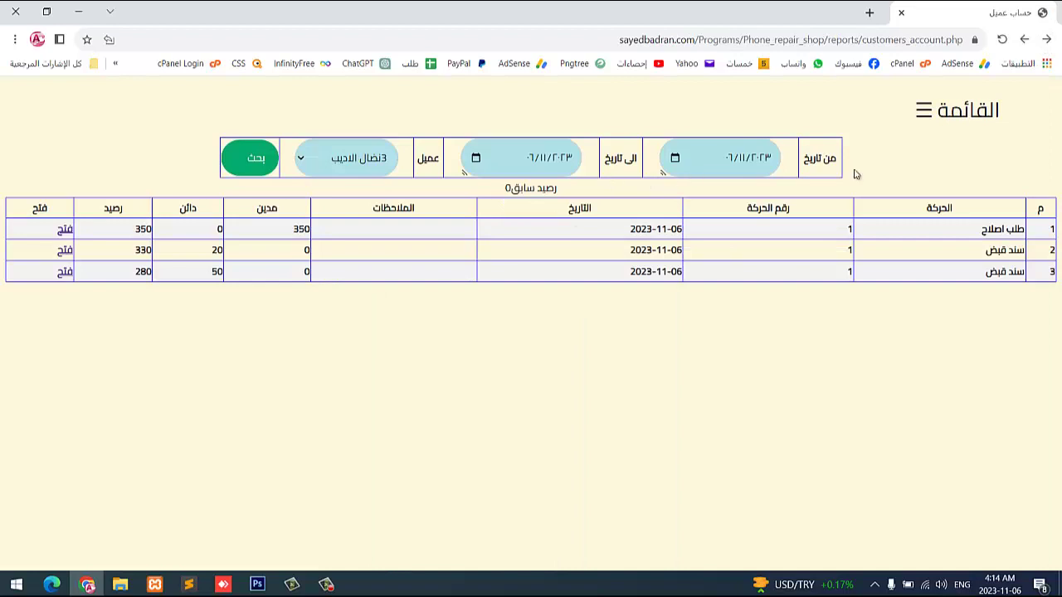
Open the customer's repair request (طلب اصلاح) and examine its status options (الحالة), items, totals and payments
click(73, 231)
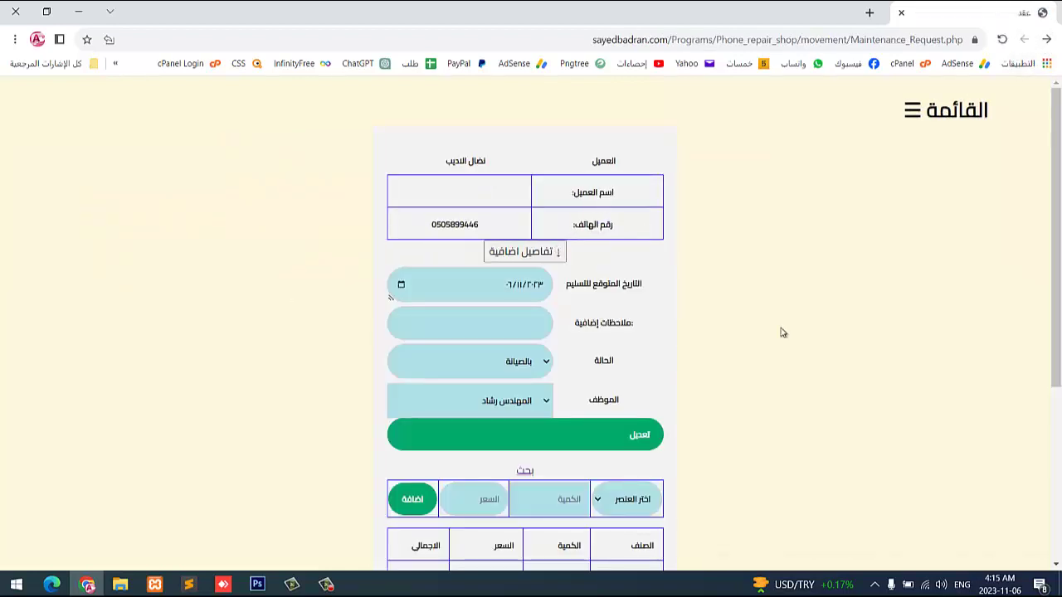
scroll(780, 331, down, 3)
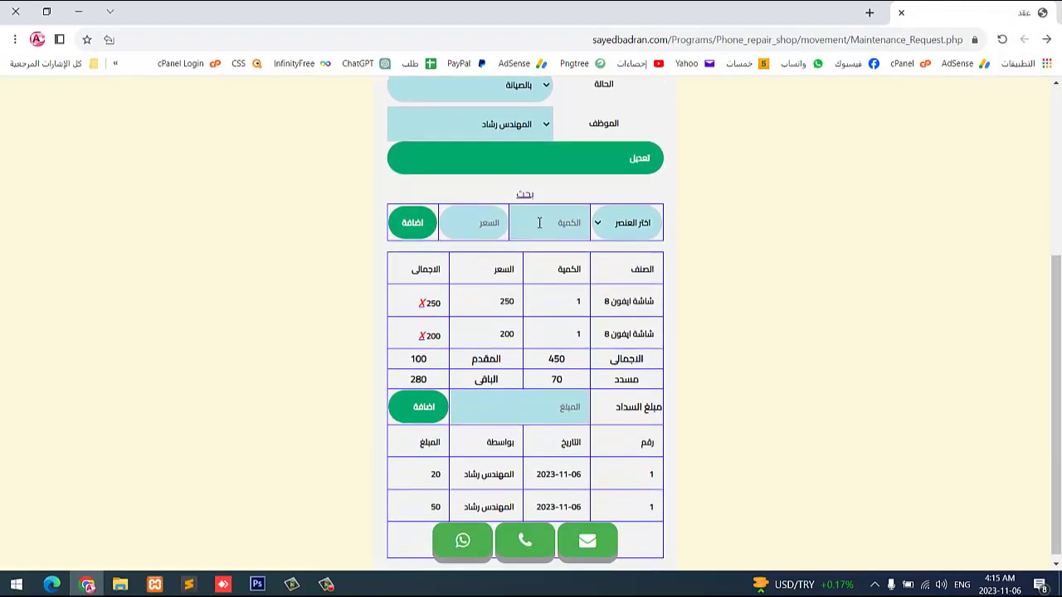
click(521, 87)
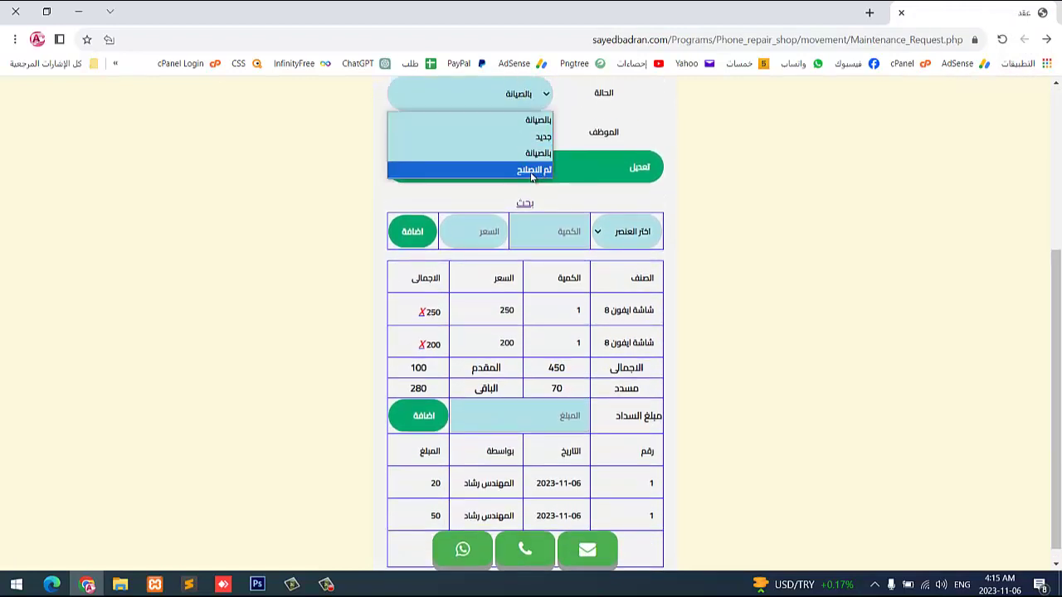
click(775, 379)
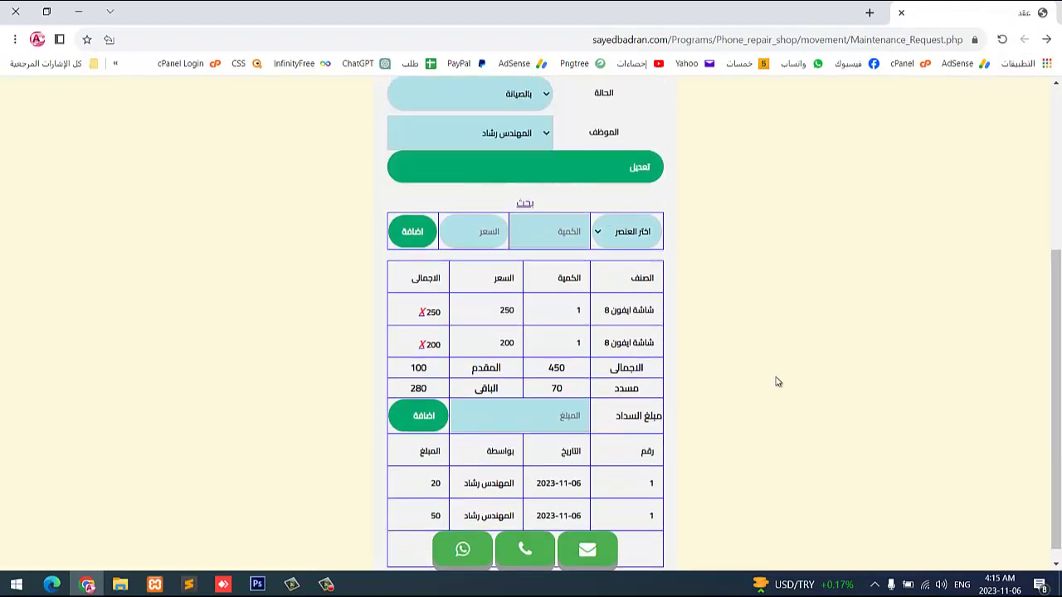
scroll(776, 381, down, 1)
scroll(777, 382, up, 1)
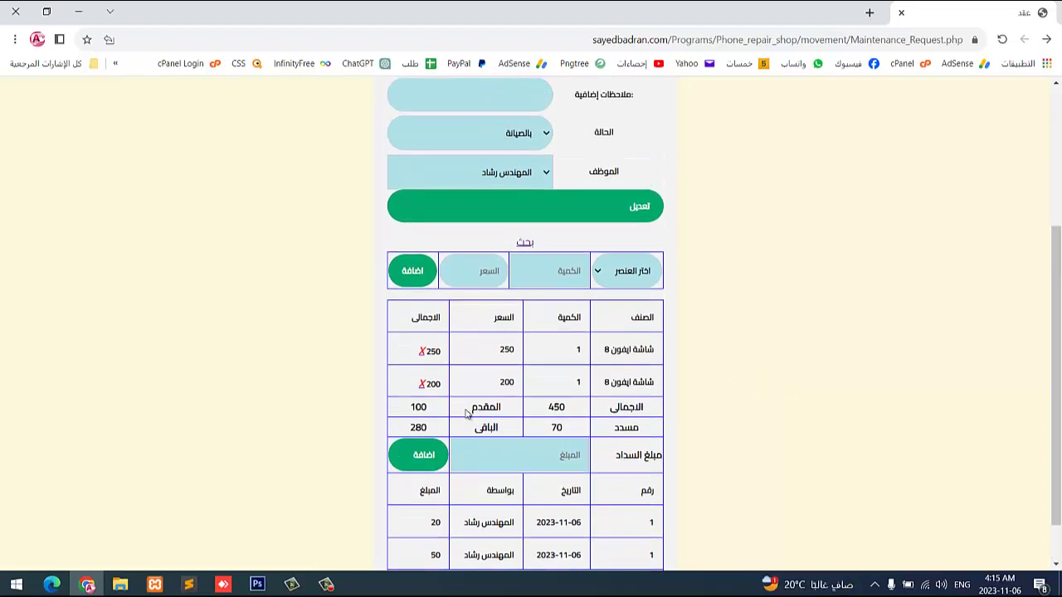
Enter 250 as the payment amount (مبلغ السداد) in the repair request and open its status options (الحالة)
click(530, 465)
text(250)
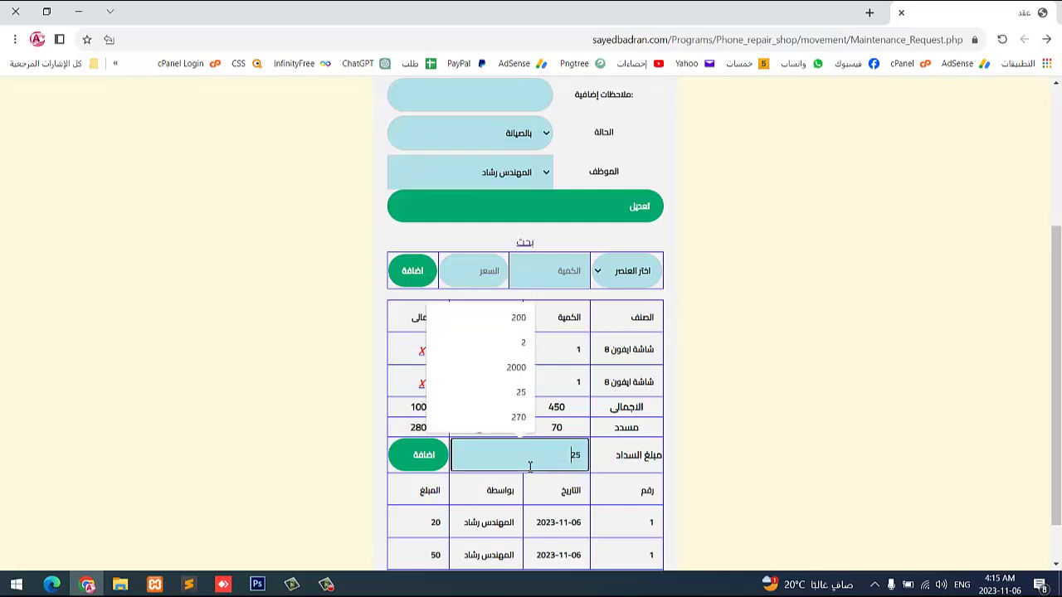
click(501, 146)
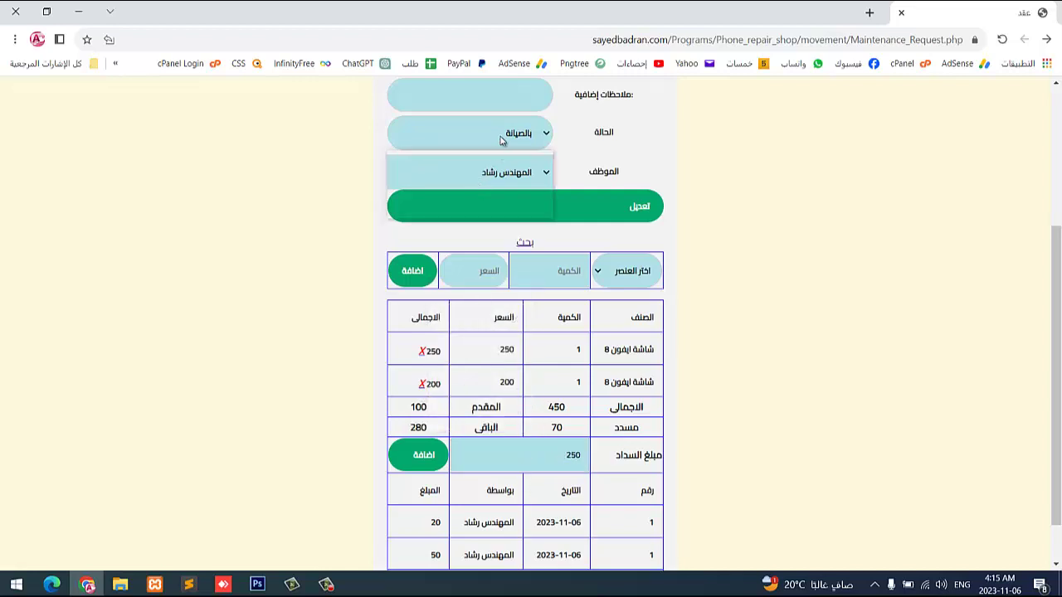